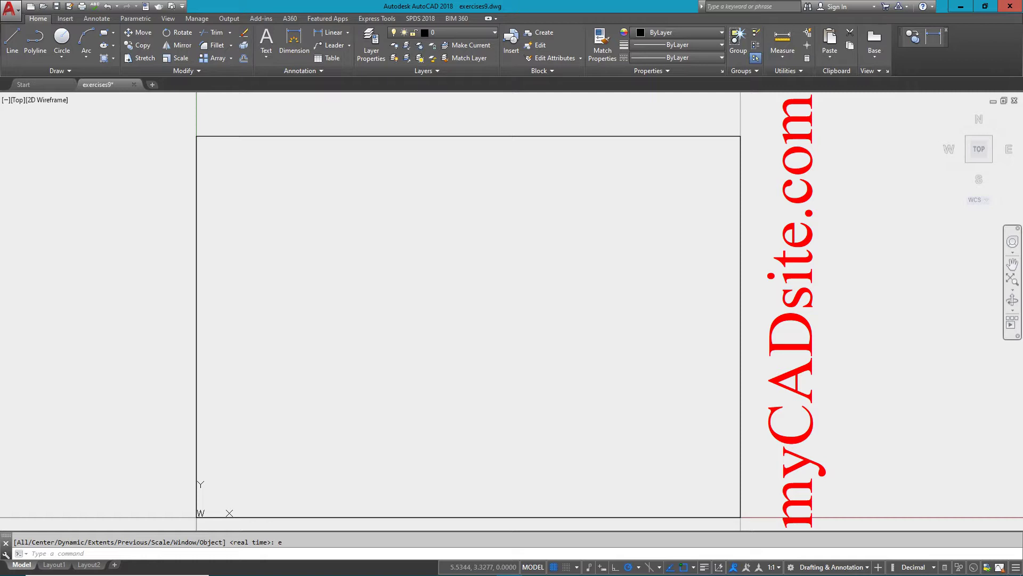
Draw a 4-unit horizontal line starting near the lower left of the drawing.
left_click(1012, 264)
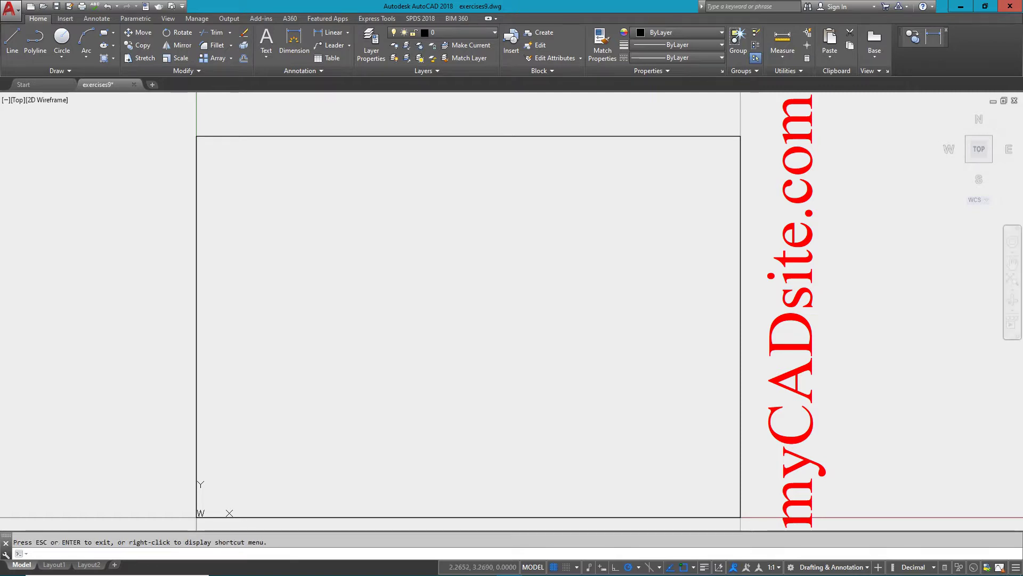
key("Escape")
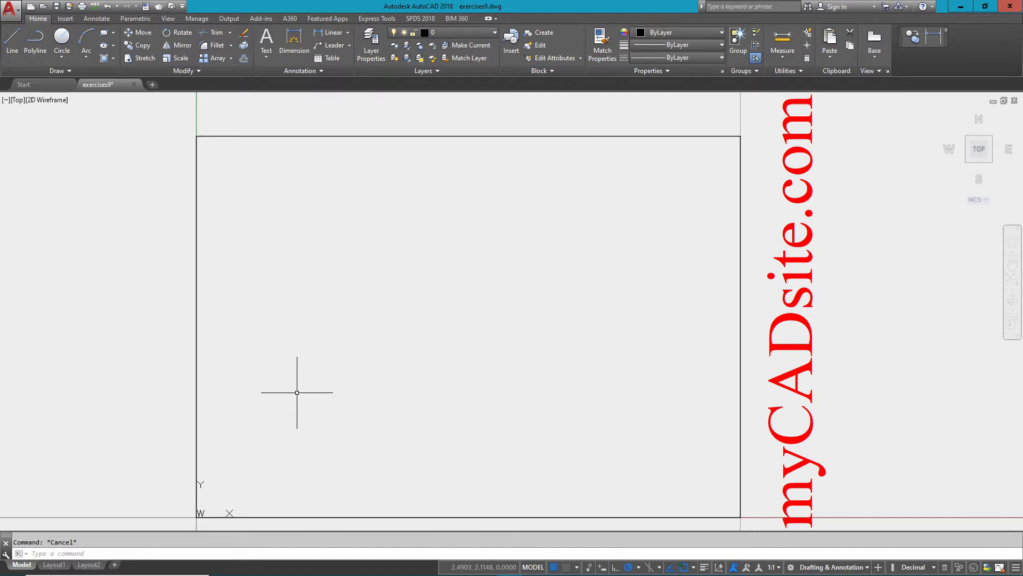
key("Return")
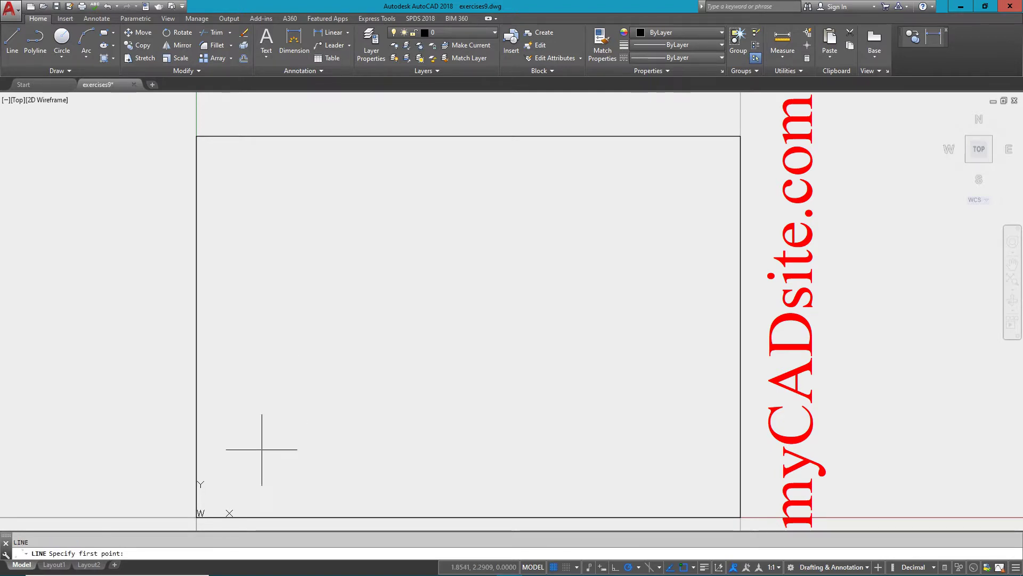
left_click(253, 435)
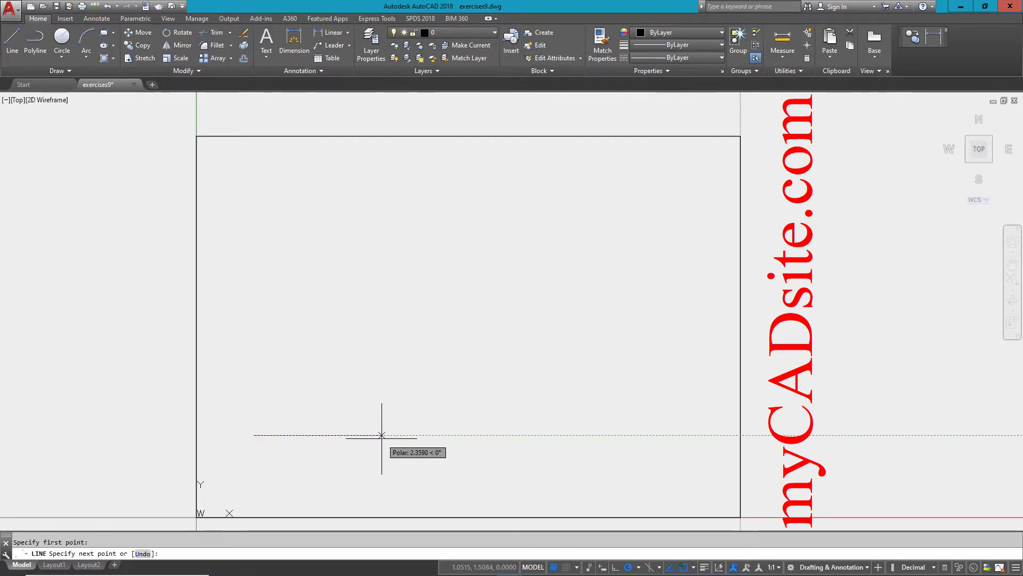
type("@")
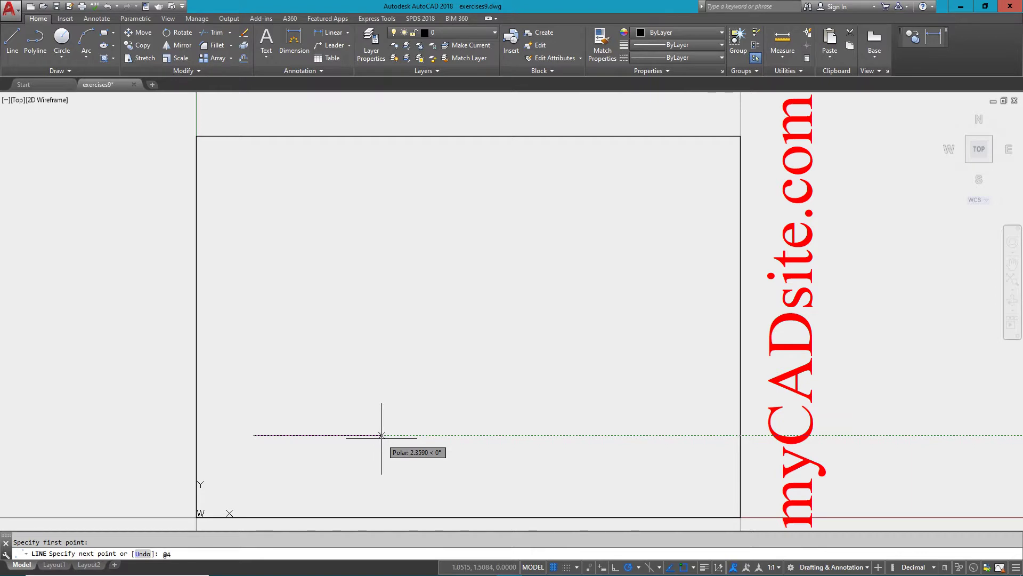
type("4,0")
key("Return")
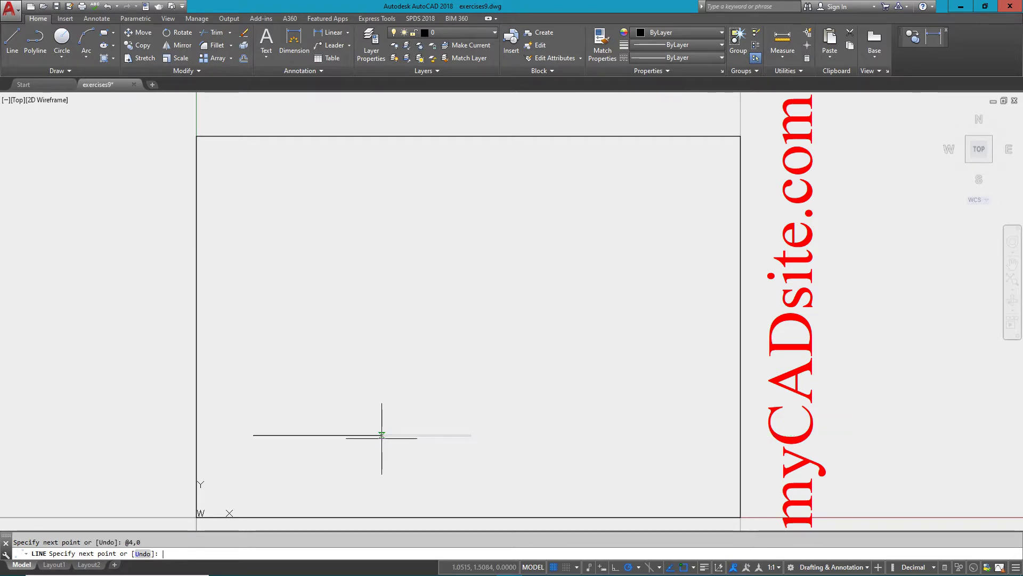
key("Escape")
Draw a 3-unit vertical line rising from the horizontal line's left end.
type("l")
key("Return")
left_click(275, 426)
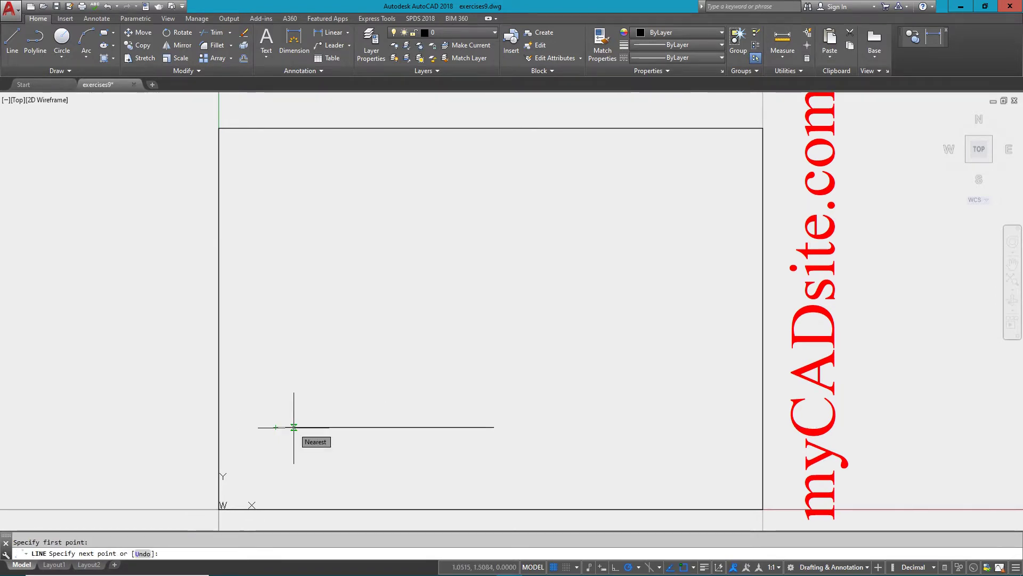
type("@0,3")
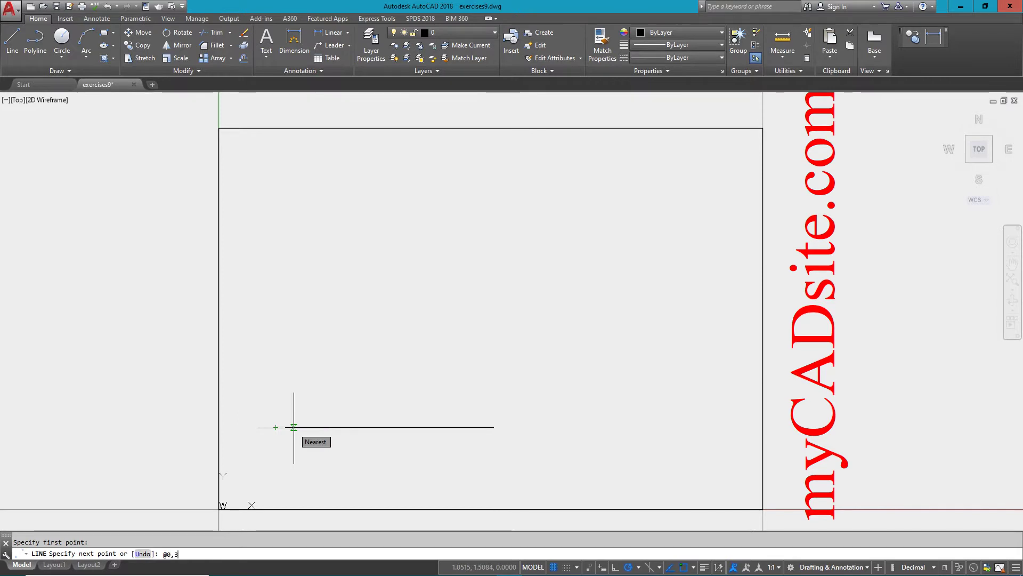
key("Return")
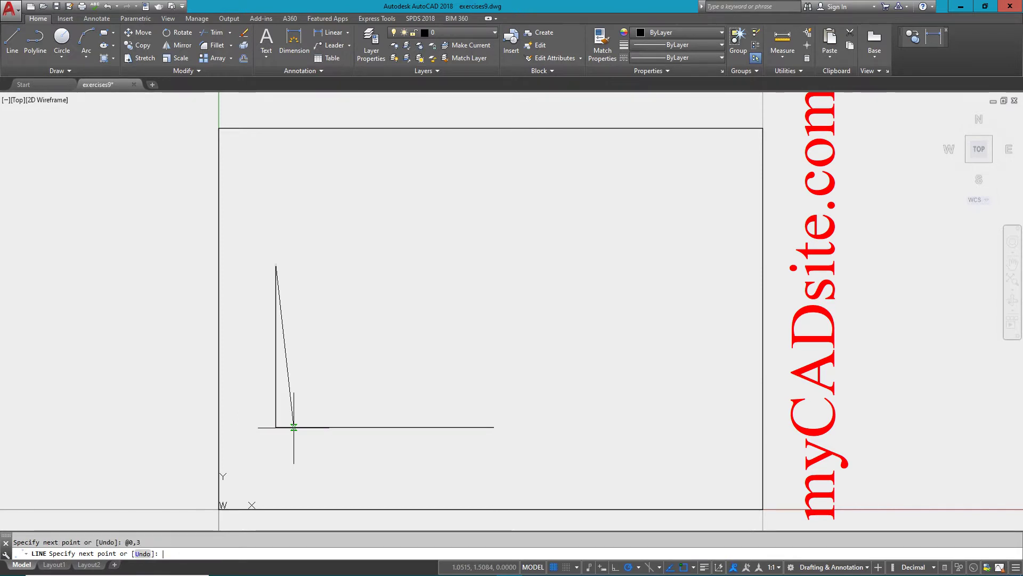
key("Return")
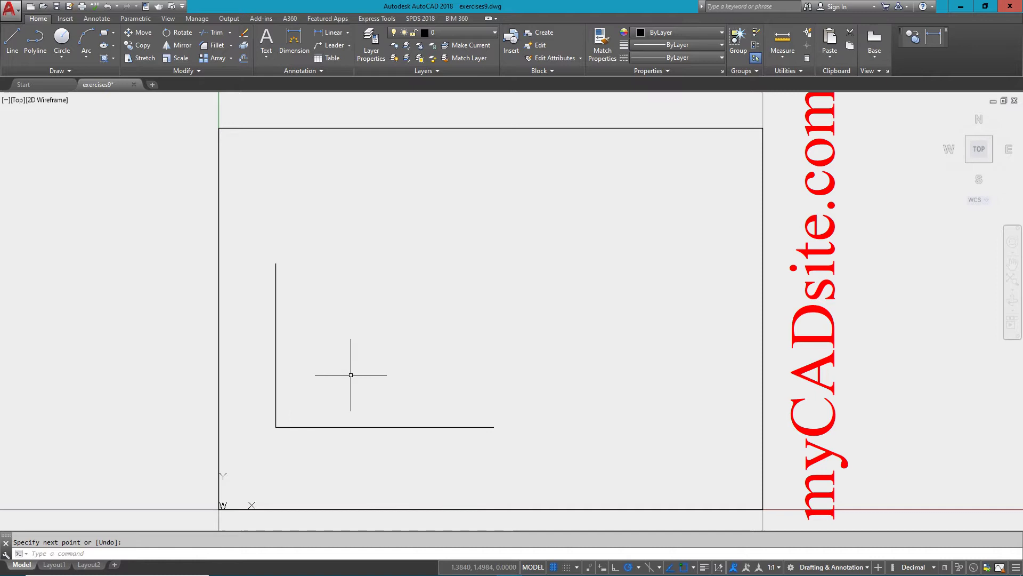
Offset the vertical line 1 unit right and the horizontal line 1 unit up.
type("OFFSET")
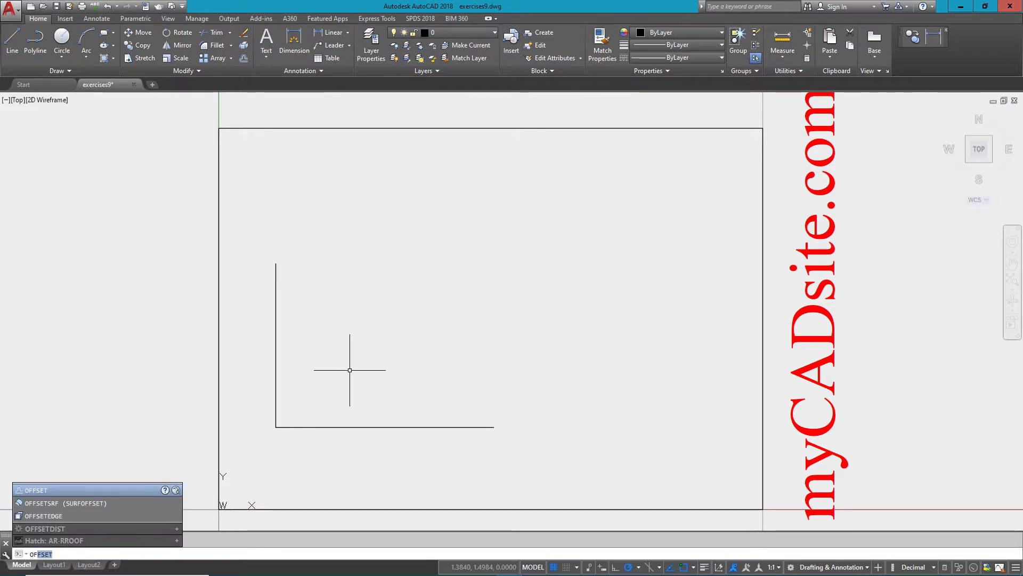
key("Return")
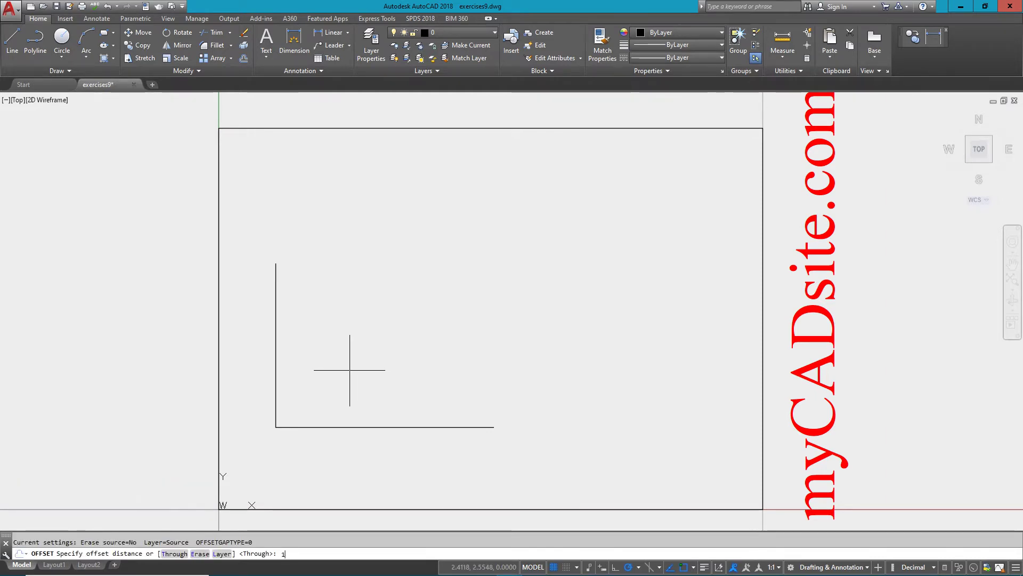
type("1")
key("Return")
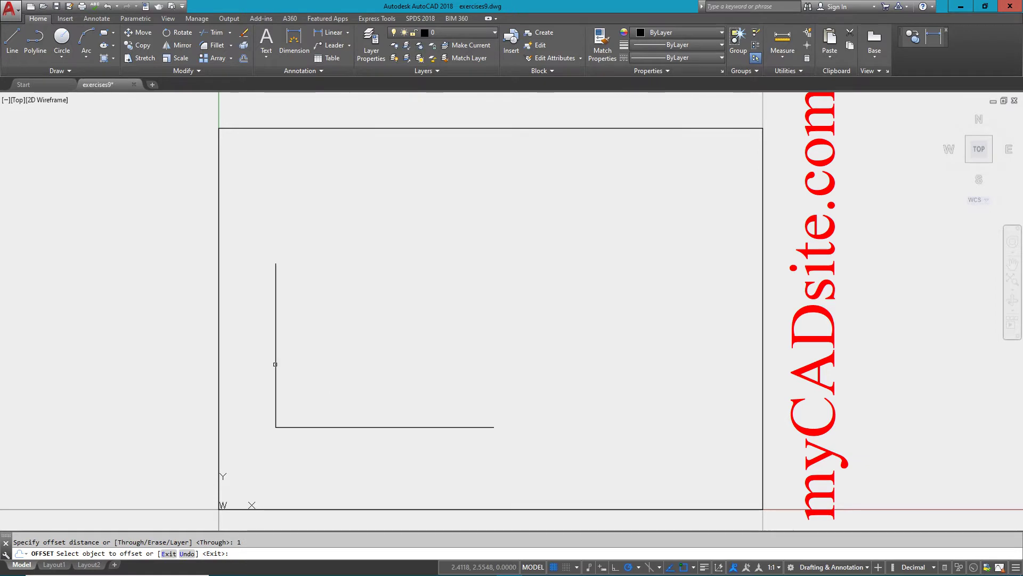
left_click(275, 364)
left_click(352, 379)
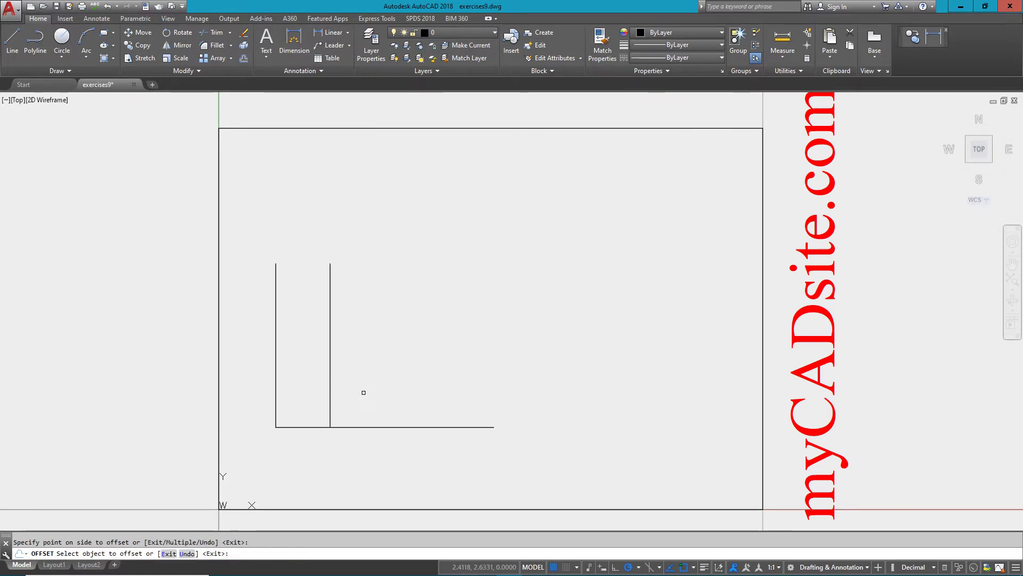
left_click(383, 425)
left_click(381, 392)
middle_click_drag(531, 279, 509, 287)
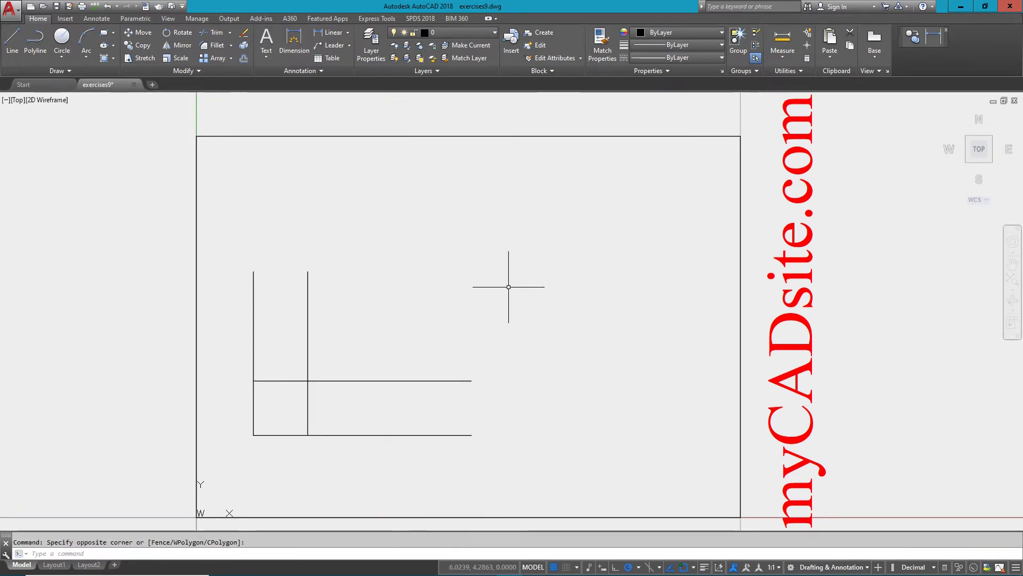
Close the ends of the lower and upright arms with short lines.
type("l")
key("Return")
left_click(471, 381)
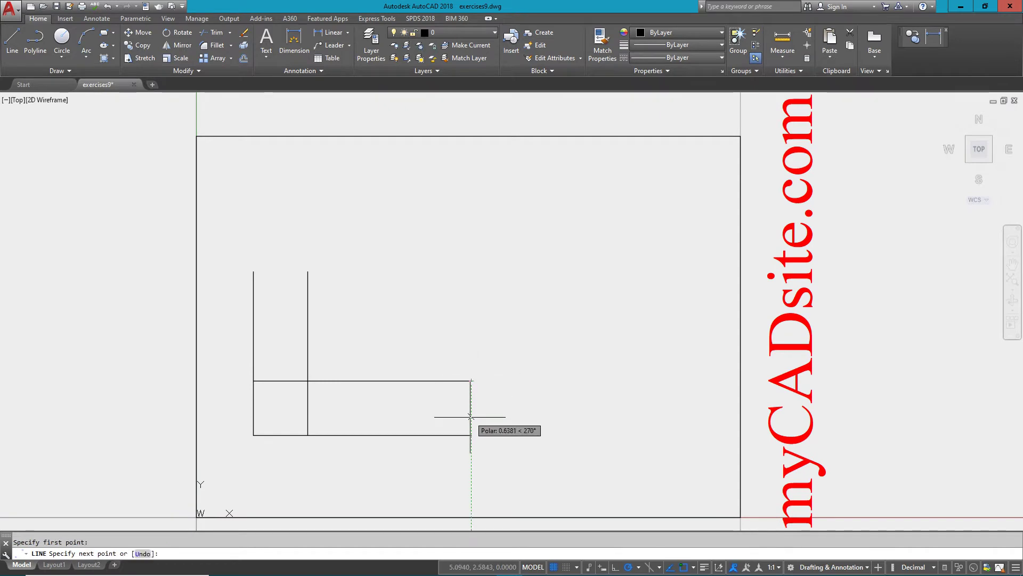
left_click(471, 435)
key("Return")
key("Return")
left_click(307, 271)
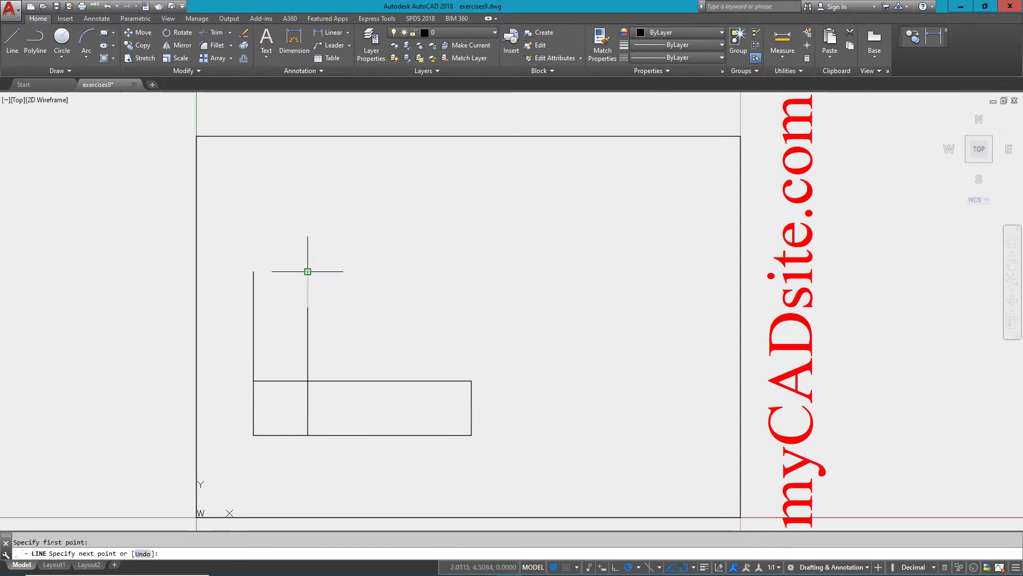
left_click(253, 271)
Add a 0.5-radius circle centred on the intersection of the inner lines.
key("Return")
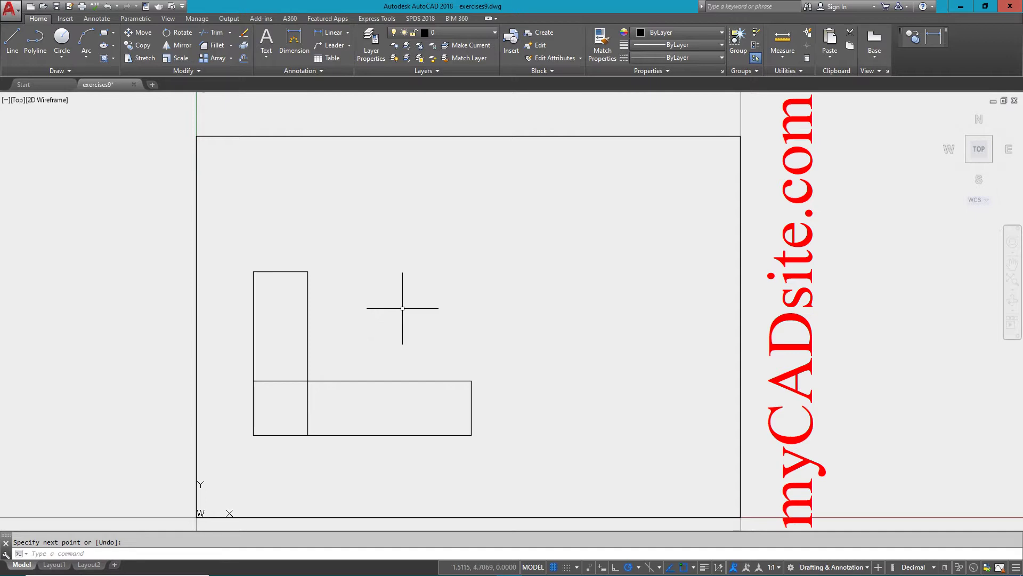
type("c")
key("Return")
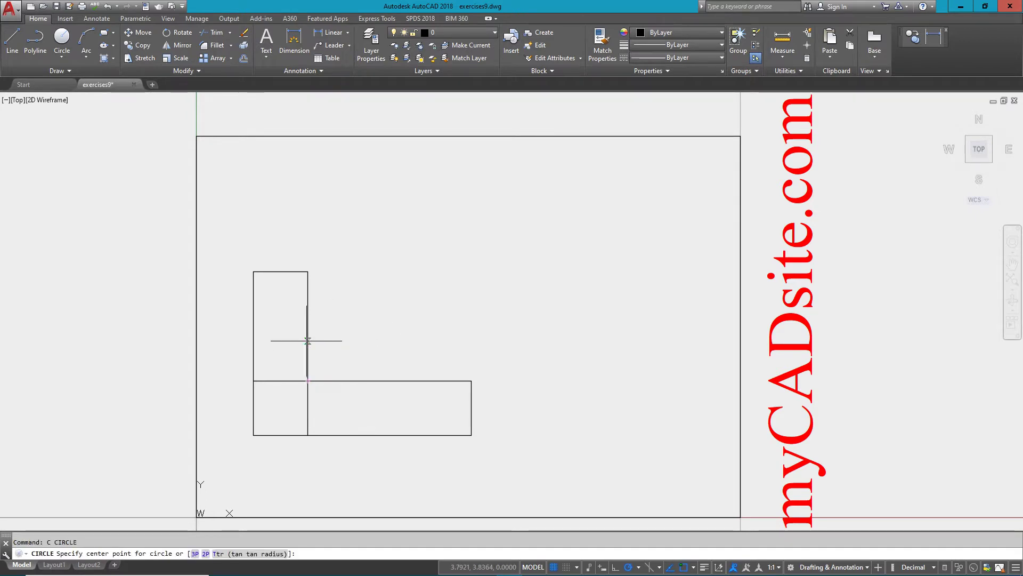
type("in")
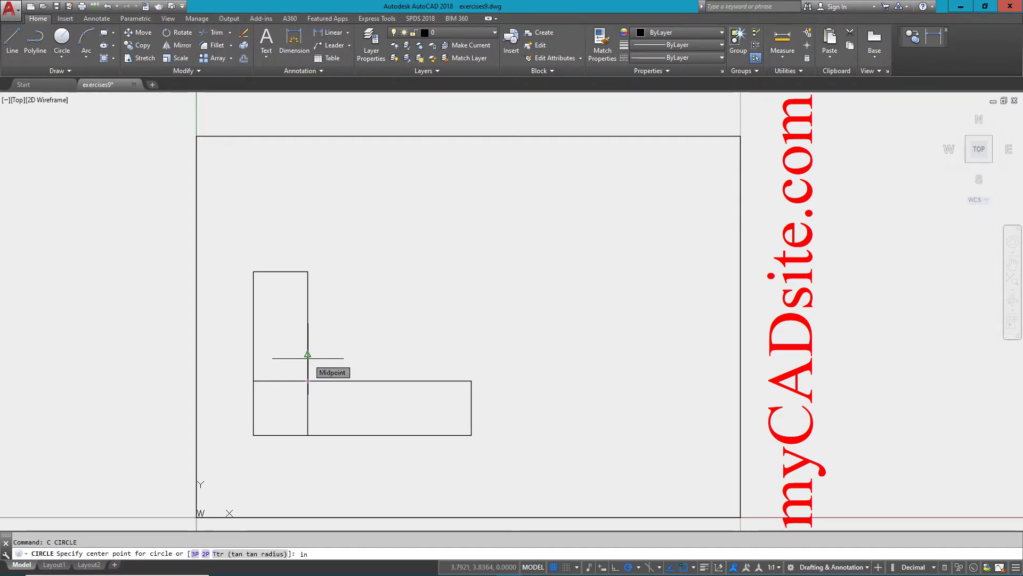
type("t")
key("Return")
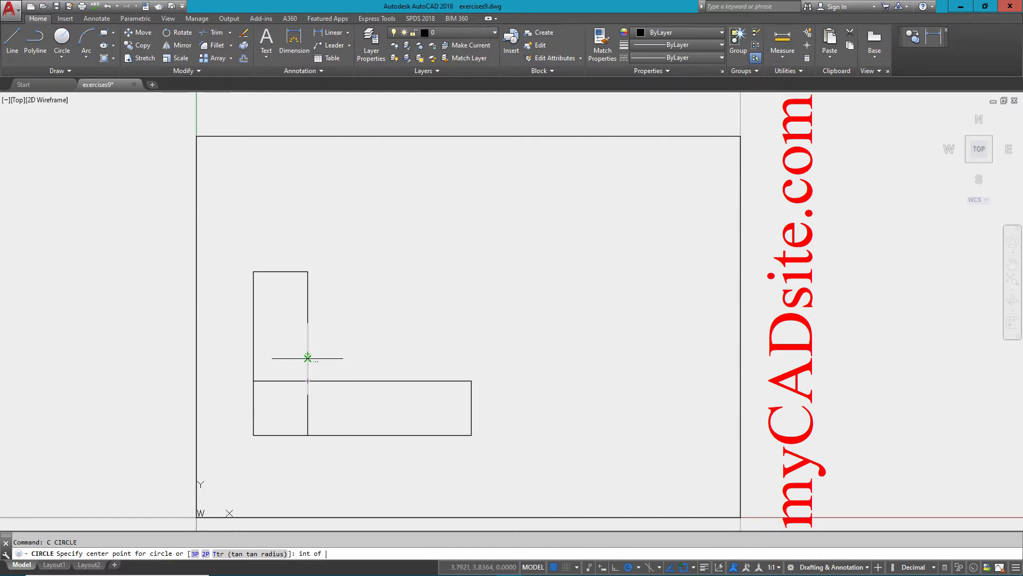
left_click(307, 380)
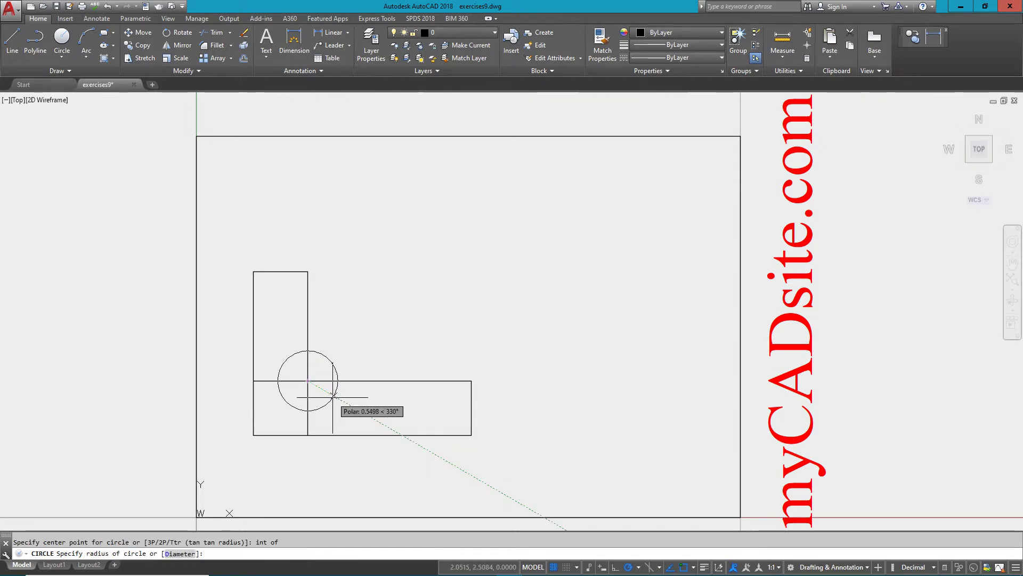
type(".5")
key("Return")
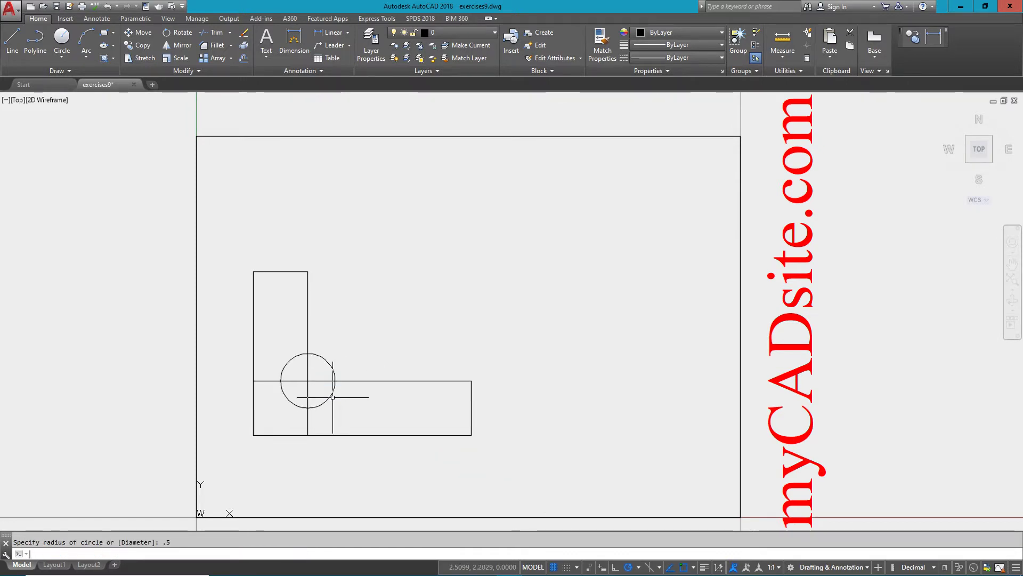
middle_click_drag(446, 343, 458, 343)
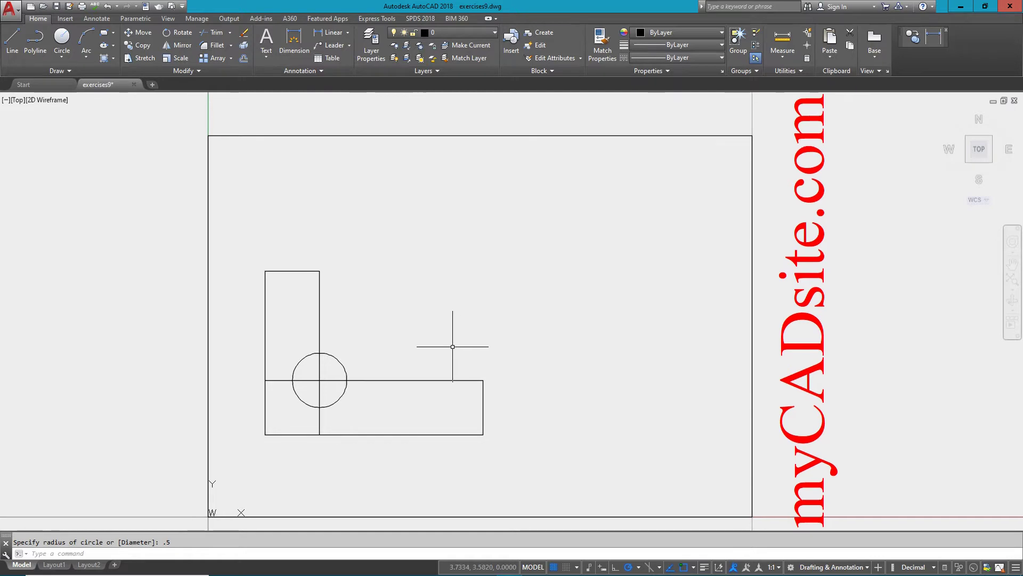
Fillet the upright arm's top-left corner and the bottom-right corner with radius 1.
type("Fi")
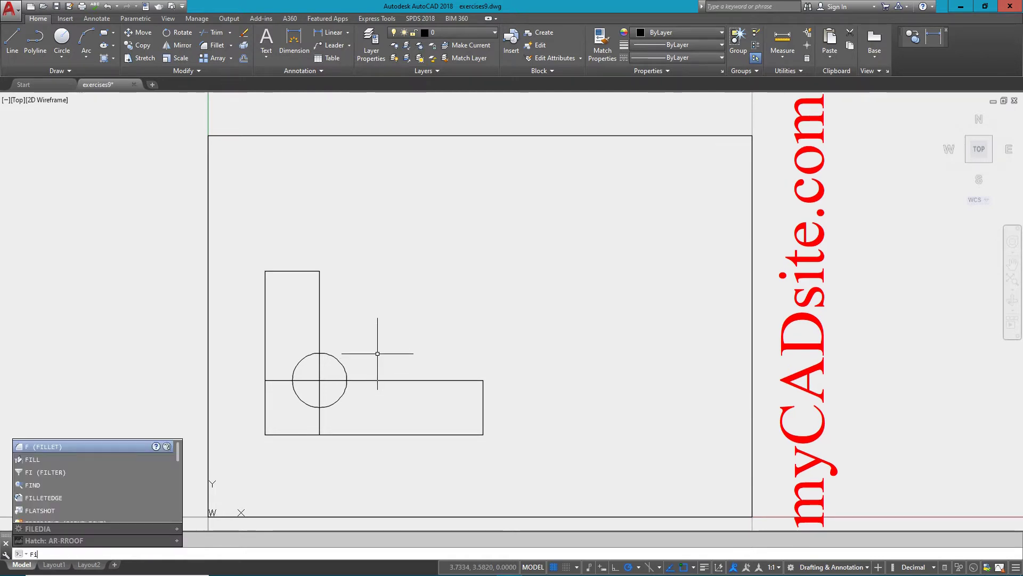
type("l")
key("Return")
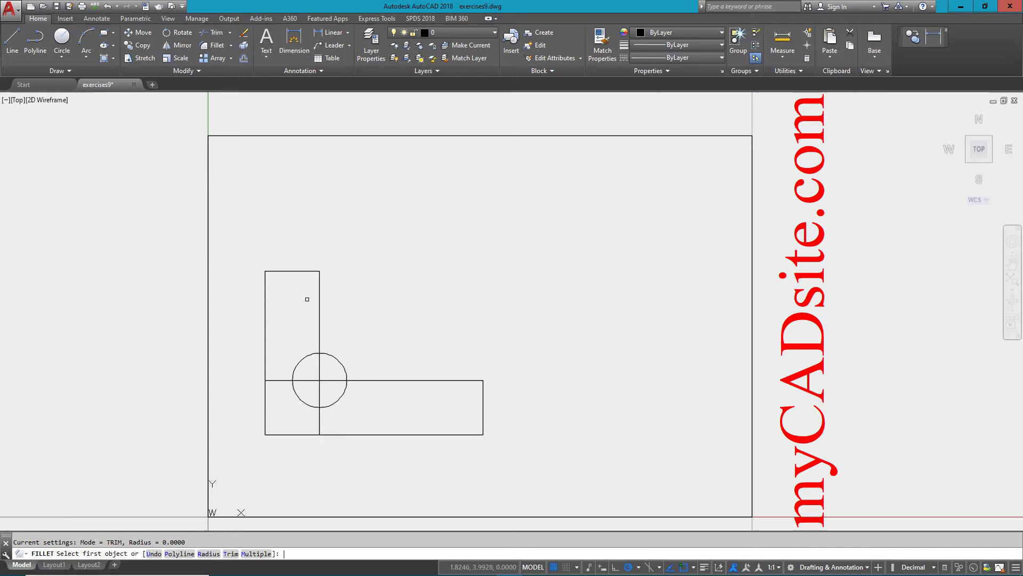
left_click(211, 553)
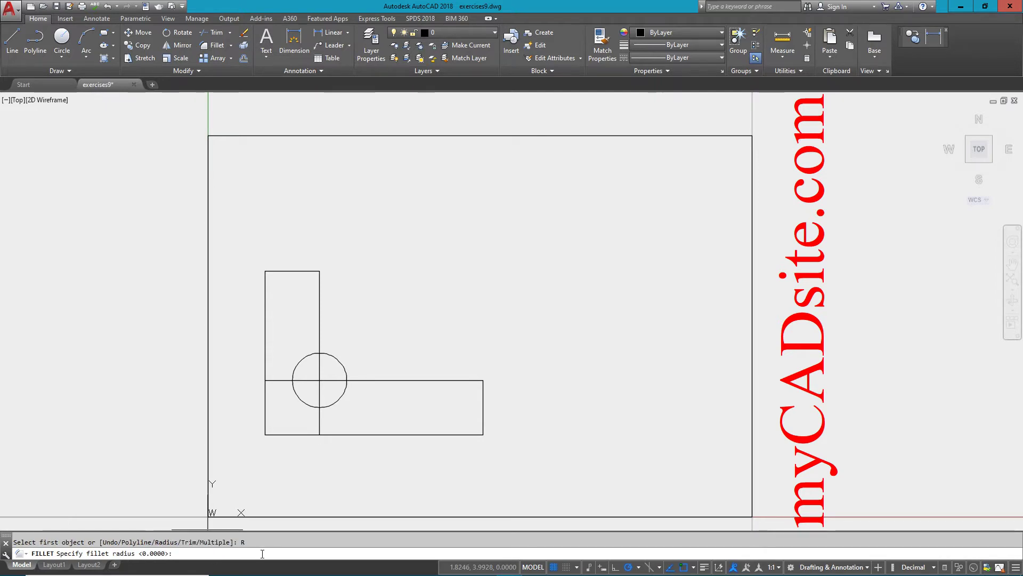
type("1")
key("Return")
left_click(266, 310)
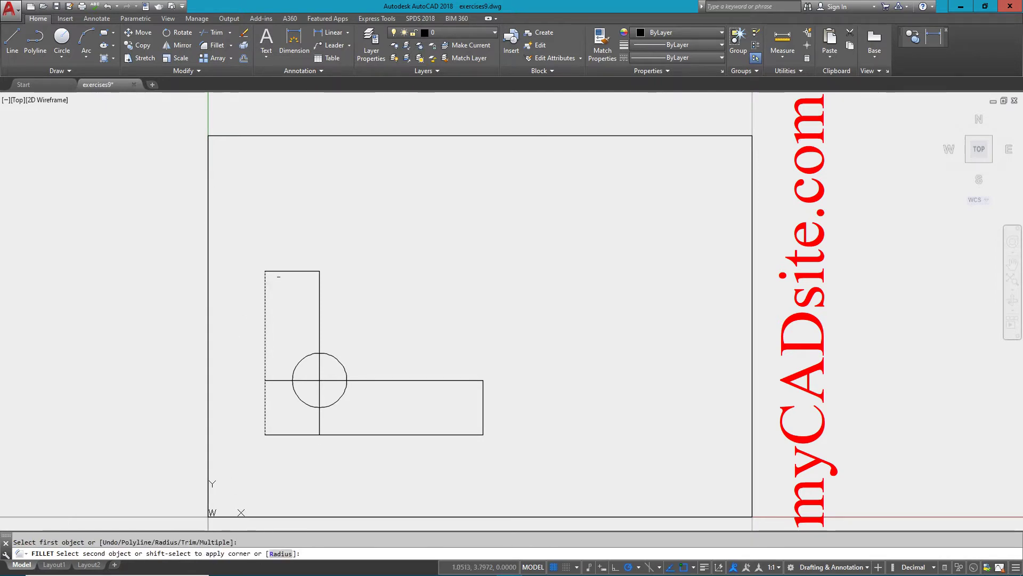
left_click(281, 271)
key("Return")
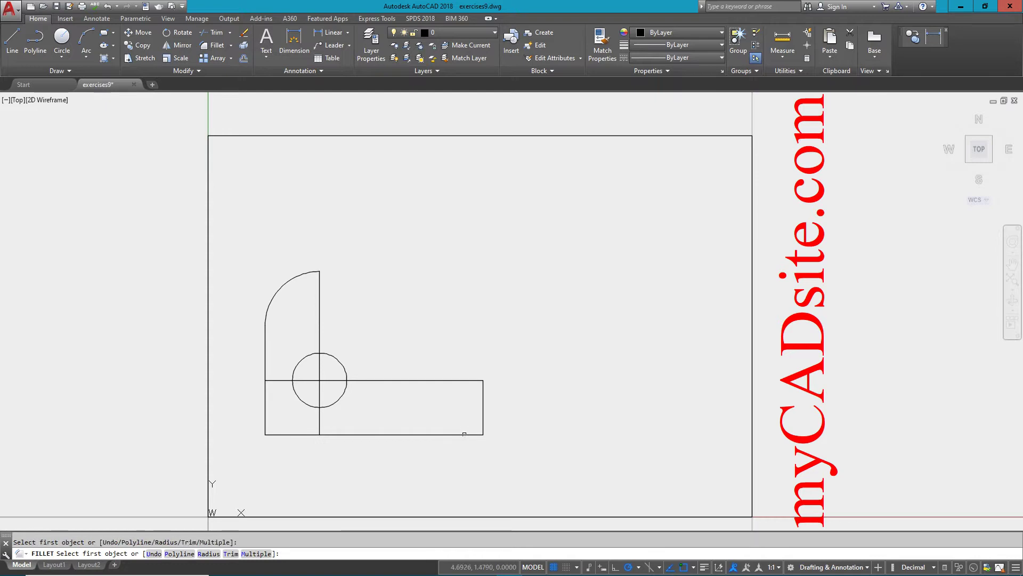
left_click(464, 434)
left_click(482, 411)
Trim the circle and crossing lines into a half-round notch at the inner corner.
left_click(493, 335)
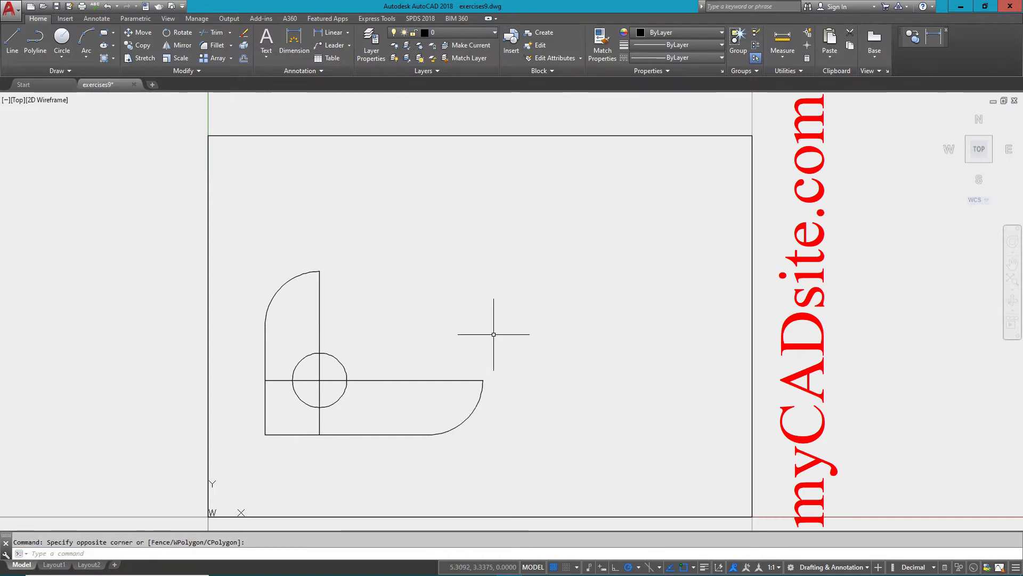
key("Return")
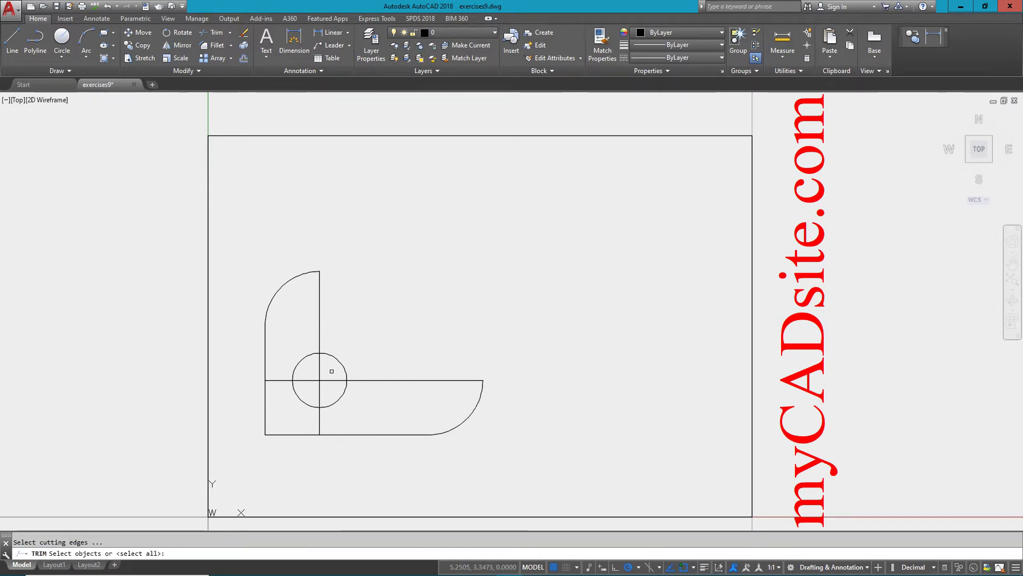
left_click(337, 367)
left_click(271, 407)
key("Return")
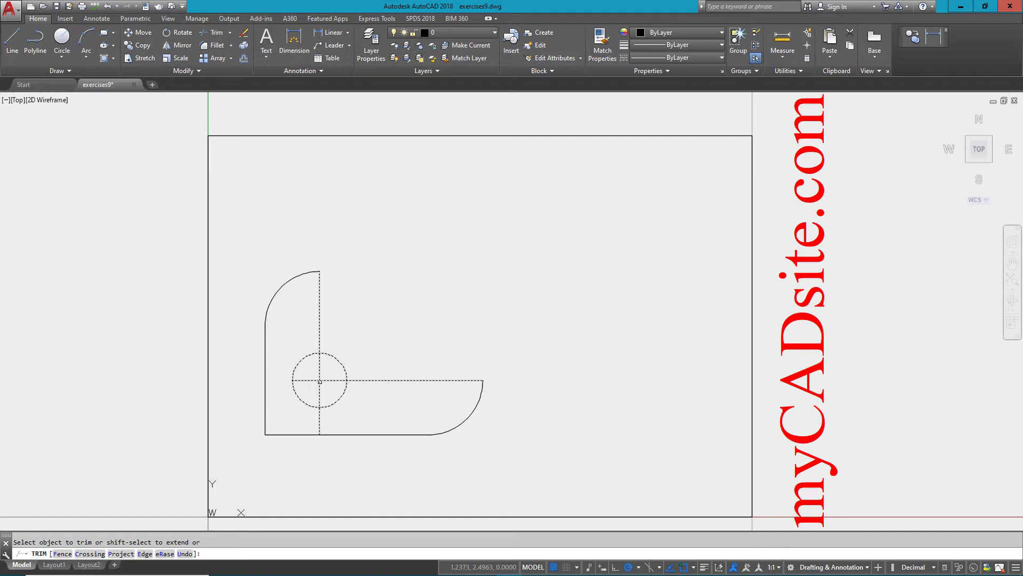
left_click(335, 380)
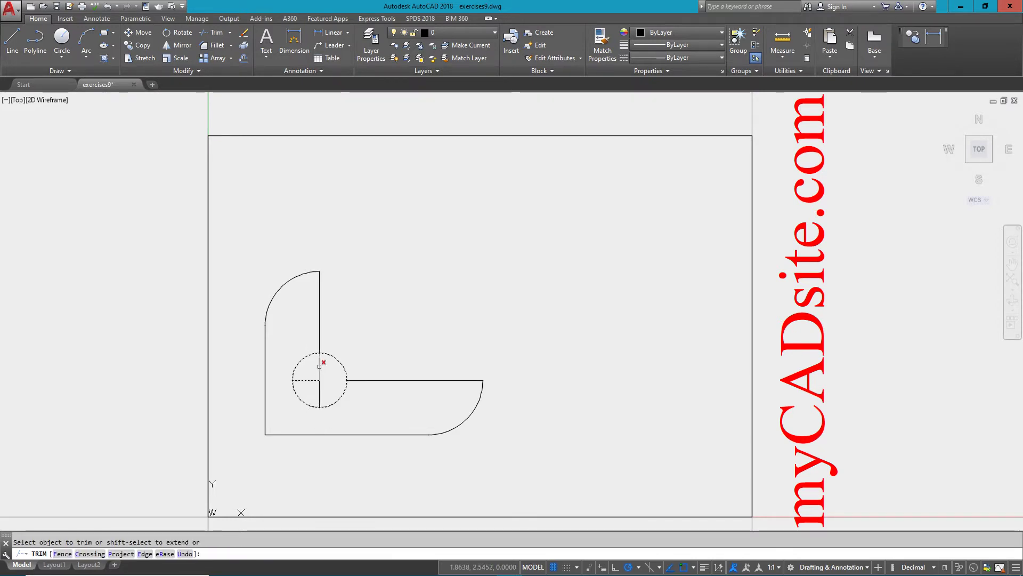
left_click(319, 366)
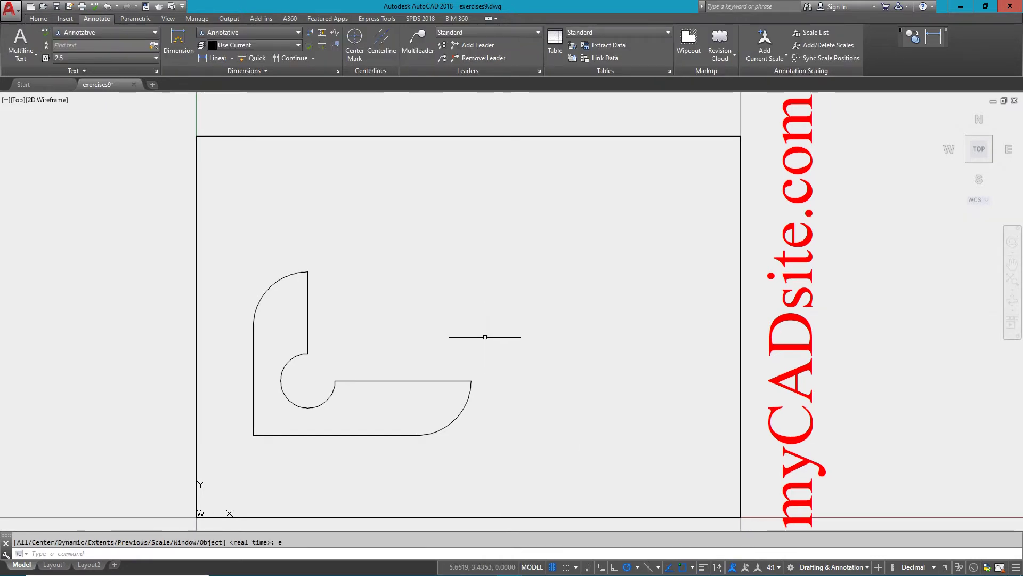
Add linear dimensions 2,5 along the slot's top edge and 4 below the part.
left_click(220, 57)
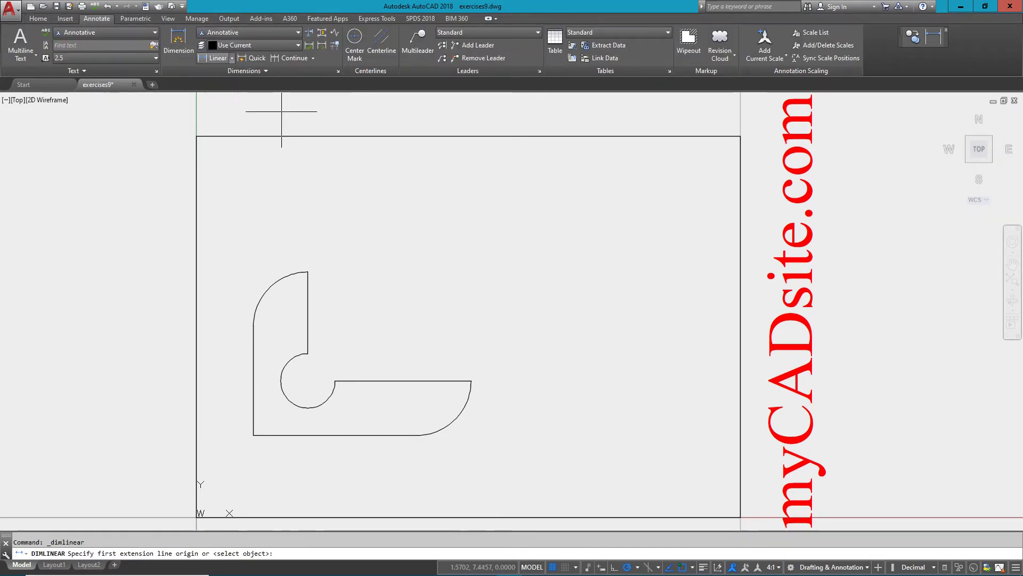
left_click(333, 380)
left_click(469, 381)
left_click(469, 370)
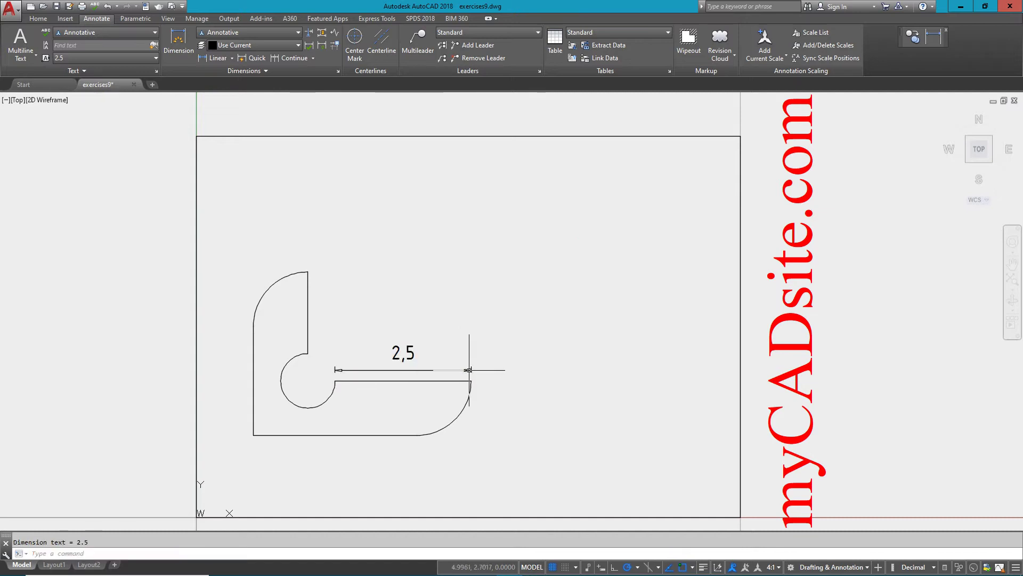
key("Return")
left_click(471, 381)
left_click(254, 435)
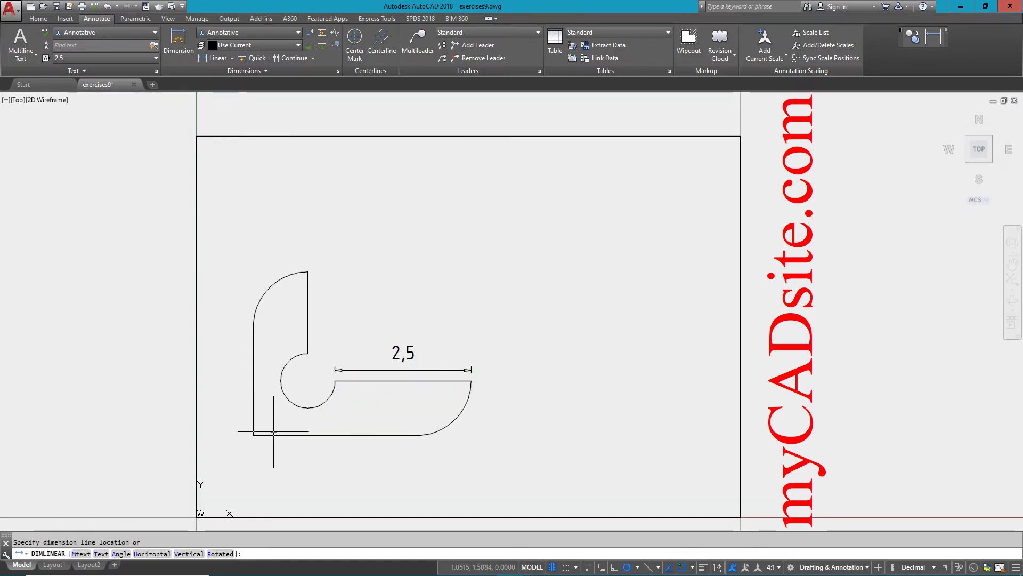
left_click(341, 480)
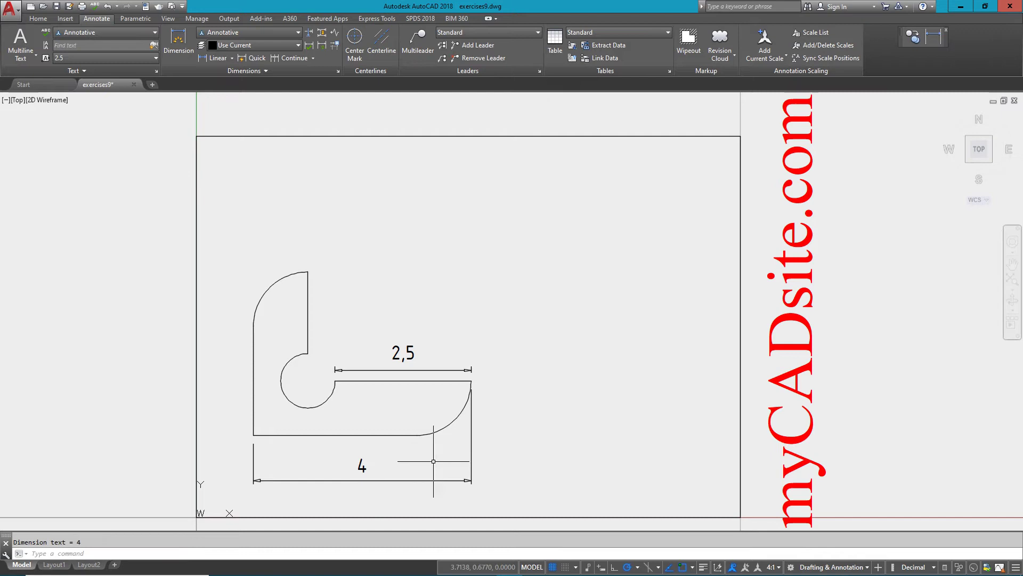
Add linear dimensions 3 on the left side and 1,5 beside the upright.
key("Return")
left_click(254, 434)
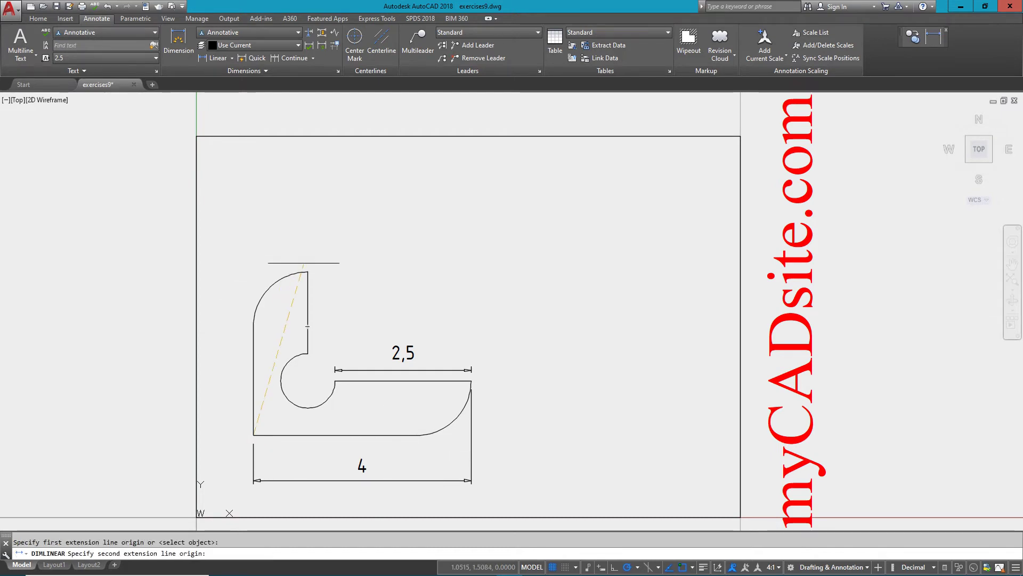
left_click(307, 272)
left_click(227, 307)
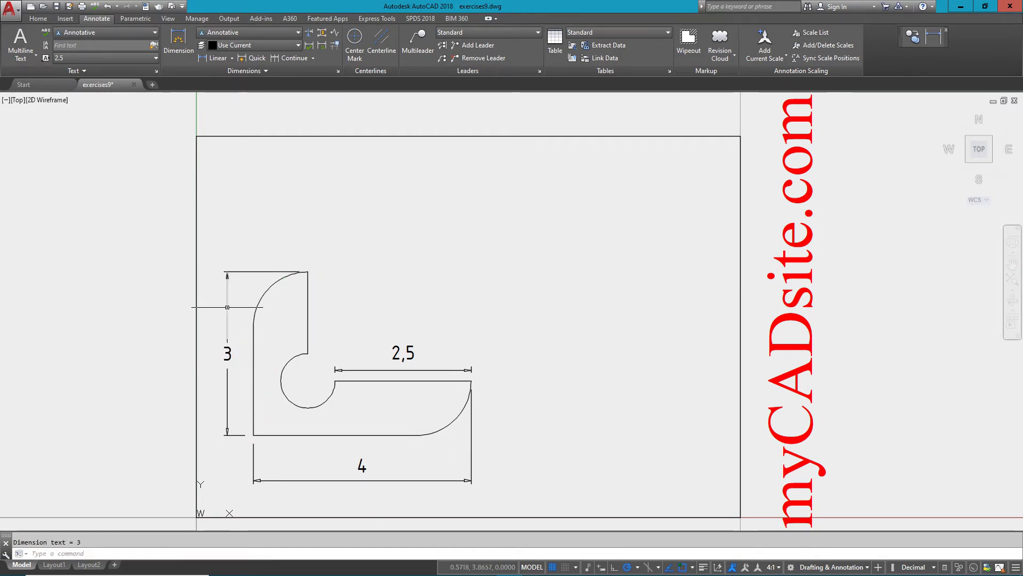
key("Return")
left_click(308, 353)
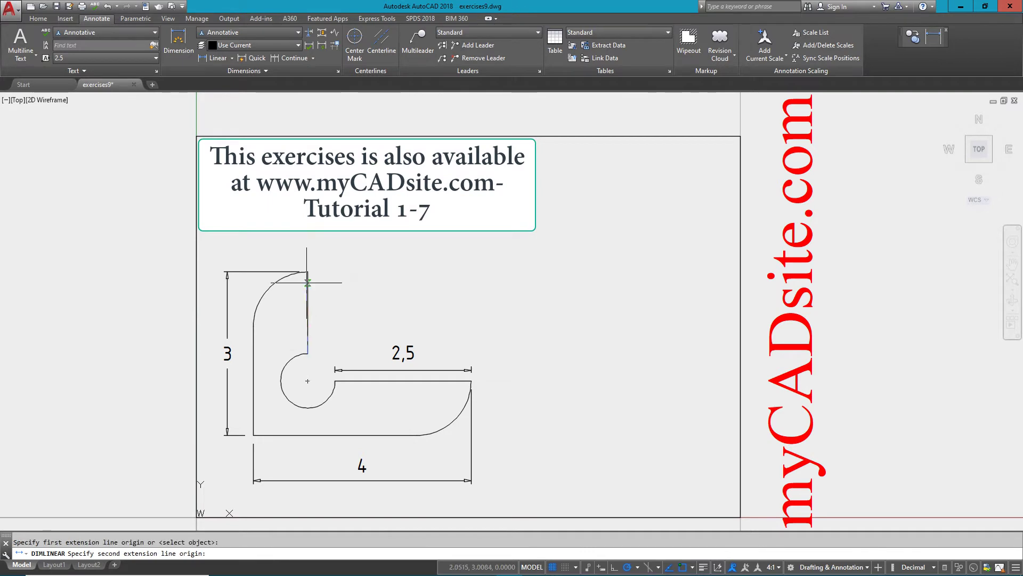
left_click(307, 272)
left_click(325, 286)
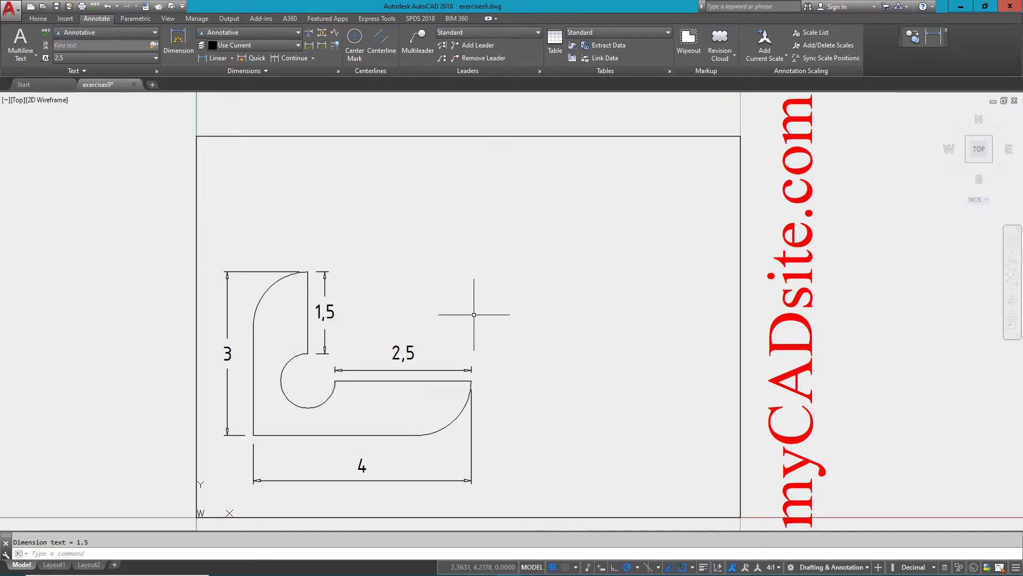
Add radius dimensions R0,5 on the notch and R1 on both rounded corners.
left_click(232, 58)
left_click(226, 162)
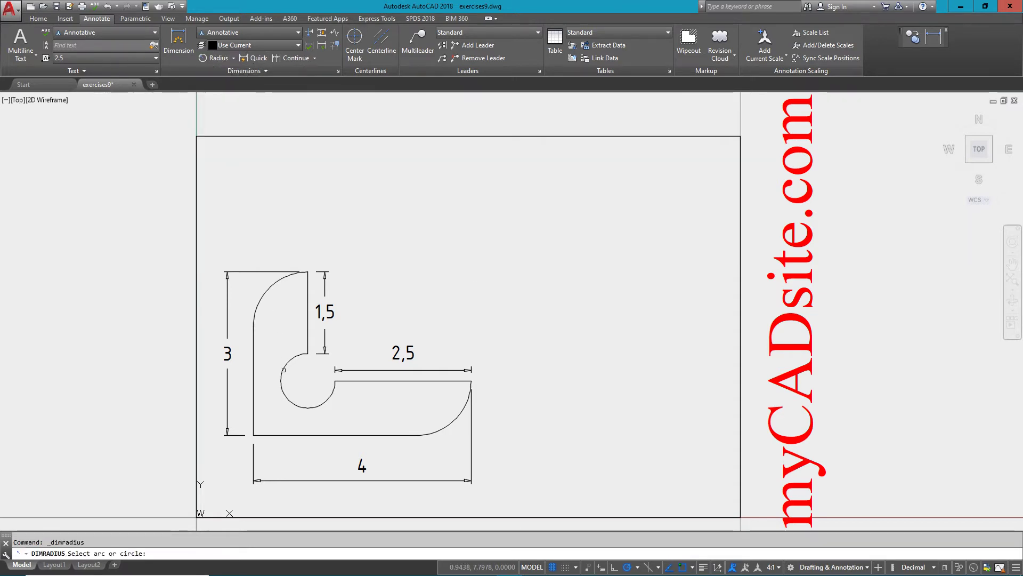
left_click(326, 399)
left_click(326, 399)
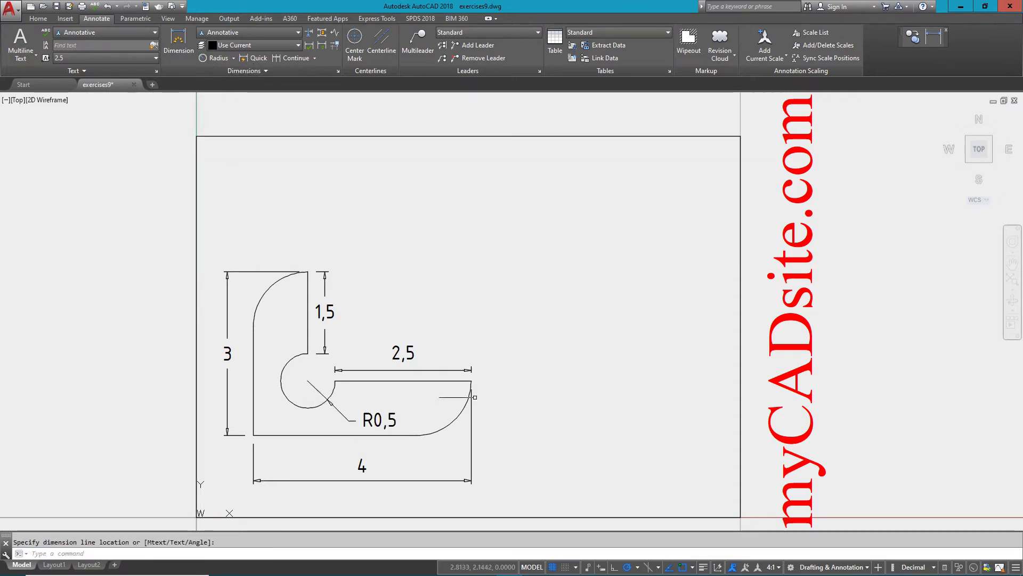
key("Return")
left_click(454, 420)
left_click(473, 439)
key("Return")
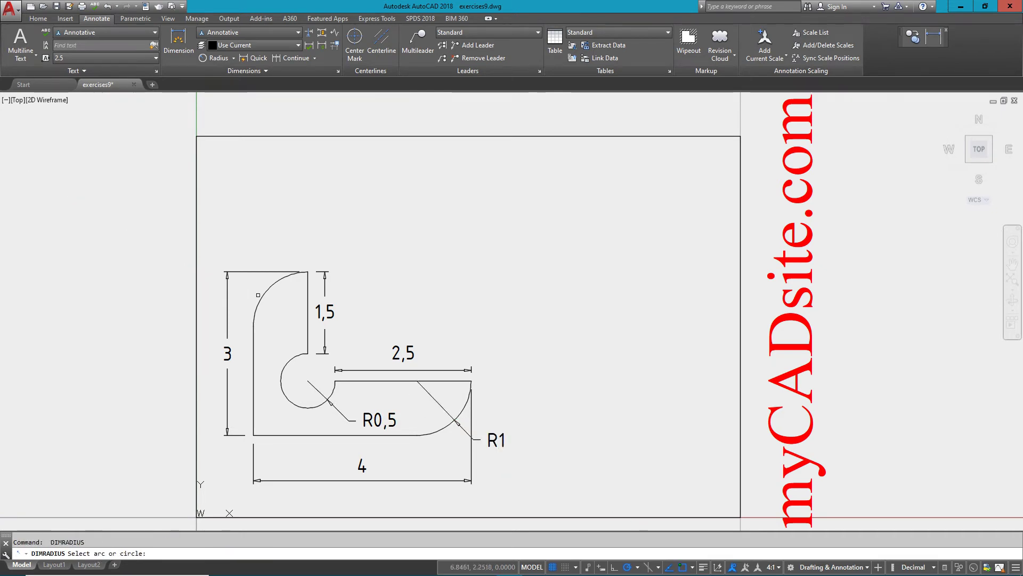
left_click(269, 294)
left_click(228, 288)
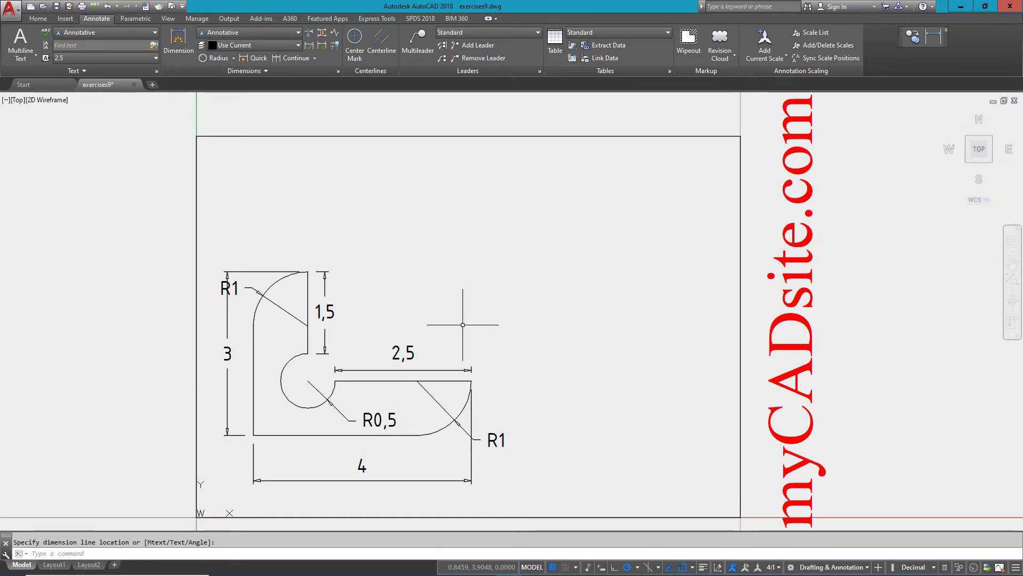
middle_click_drag(466, 318, 453, 312)
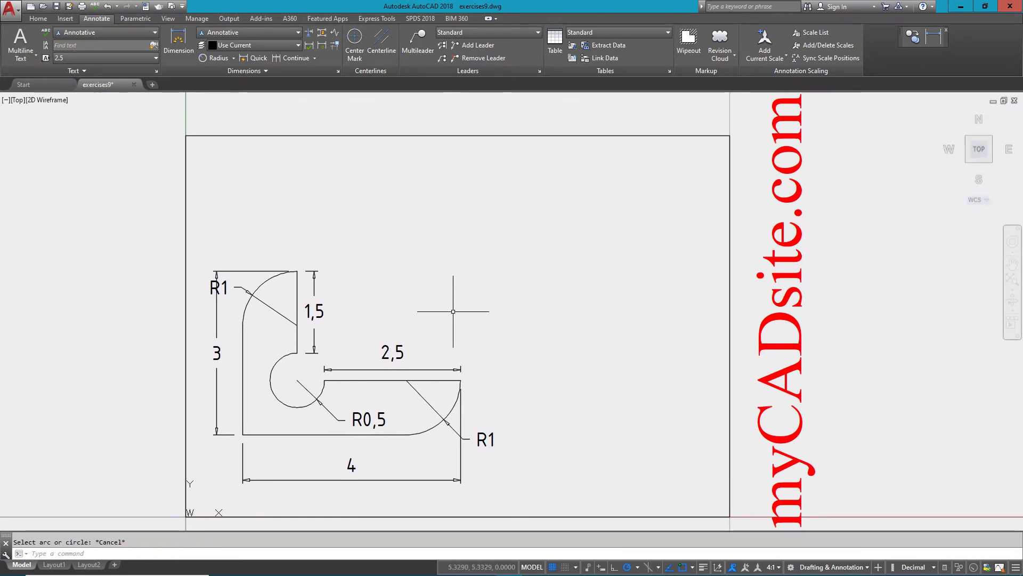
Draw lines @0,-2, @4,0 and @0,1 from a start point at upper right.
type("l")
key("Return")
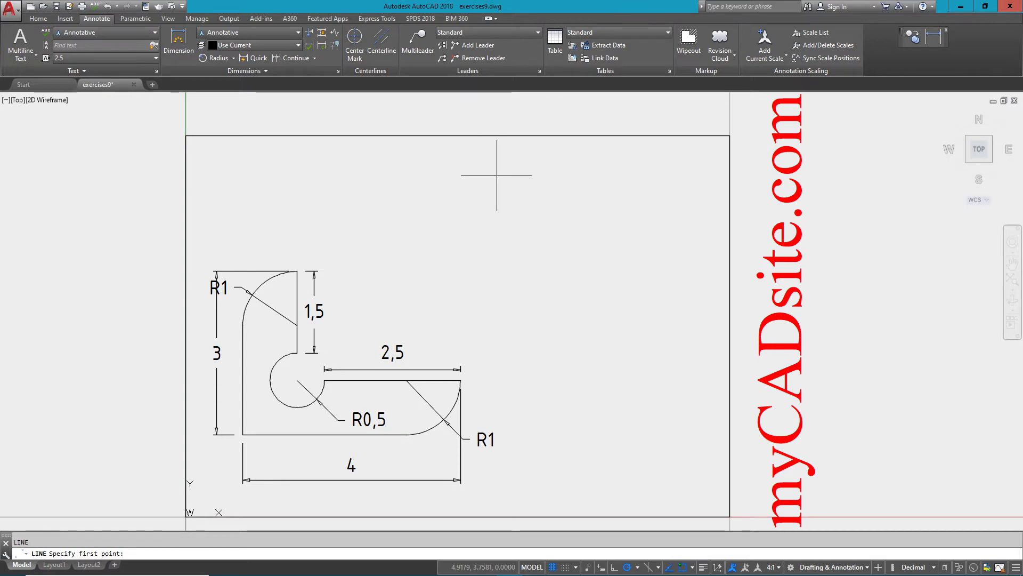
left_click(484, 169)
type("@")
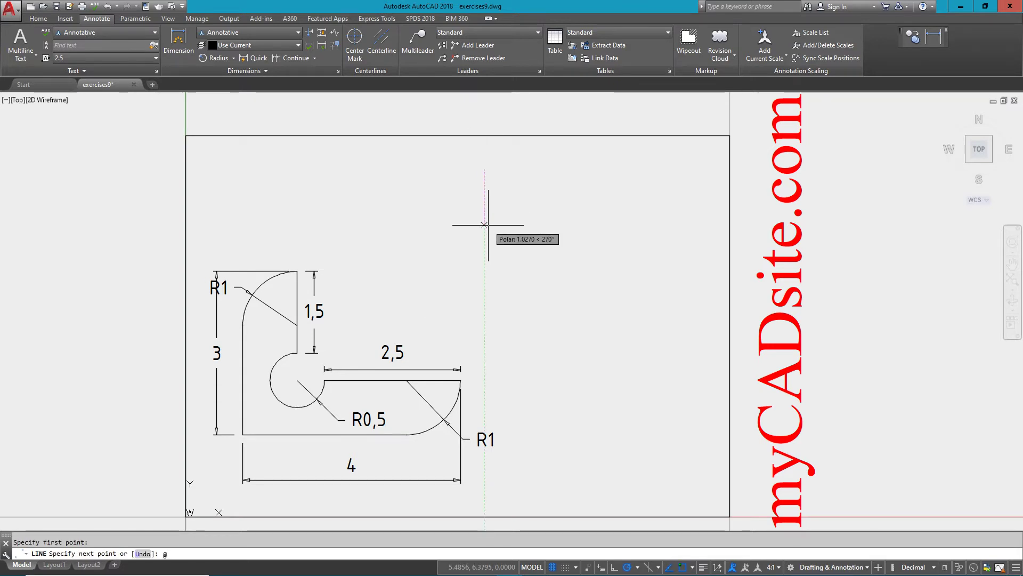
type("0,-2")
key("Return")
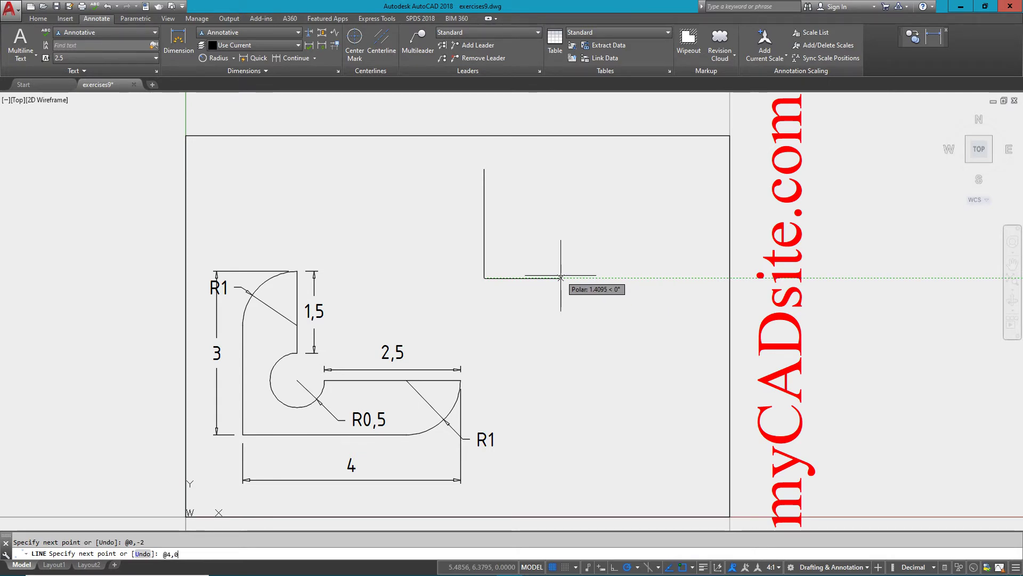
key("Return")
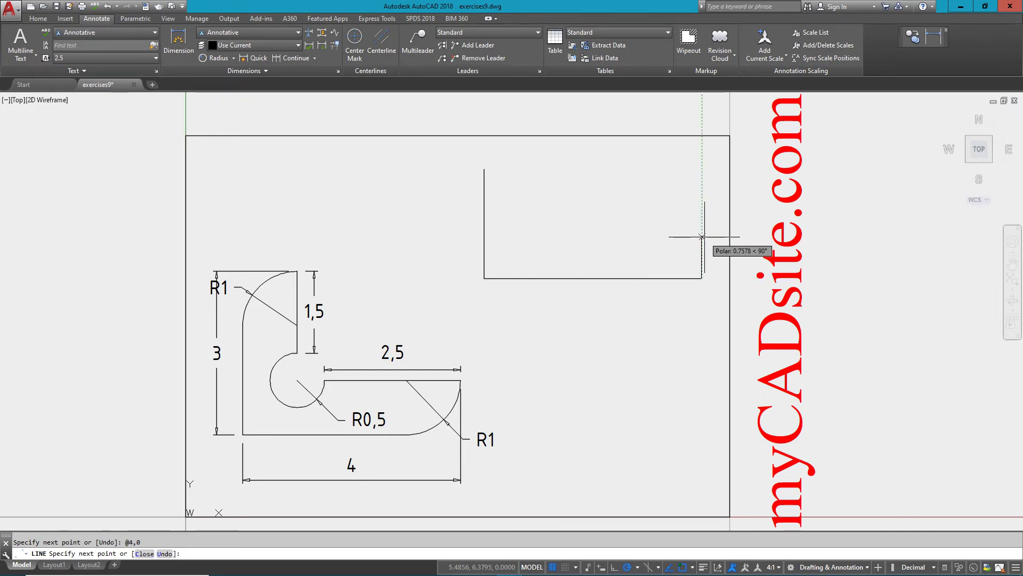
type("@0,")
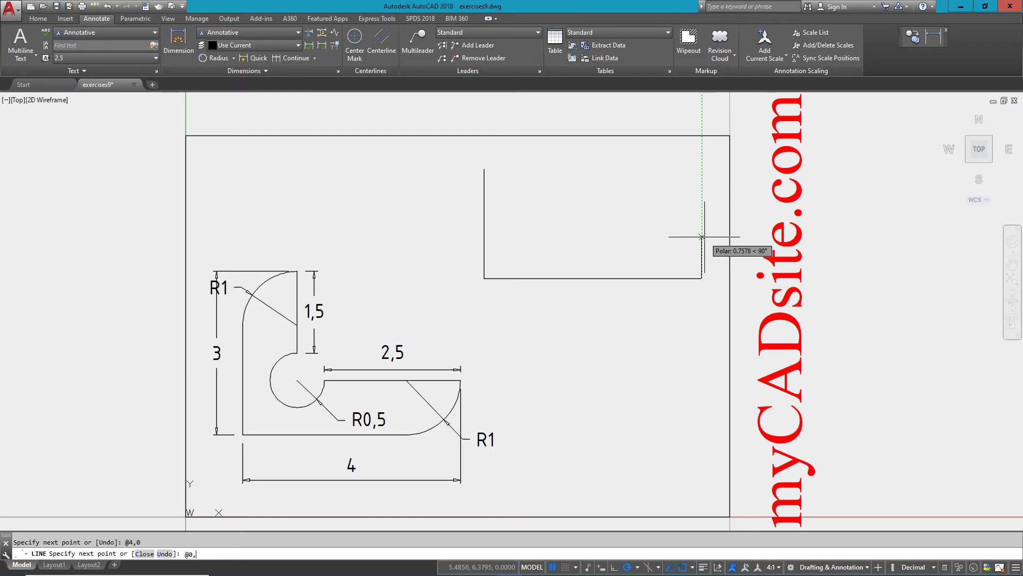
type("1")
key("Return")
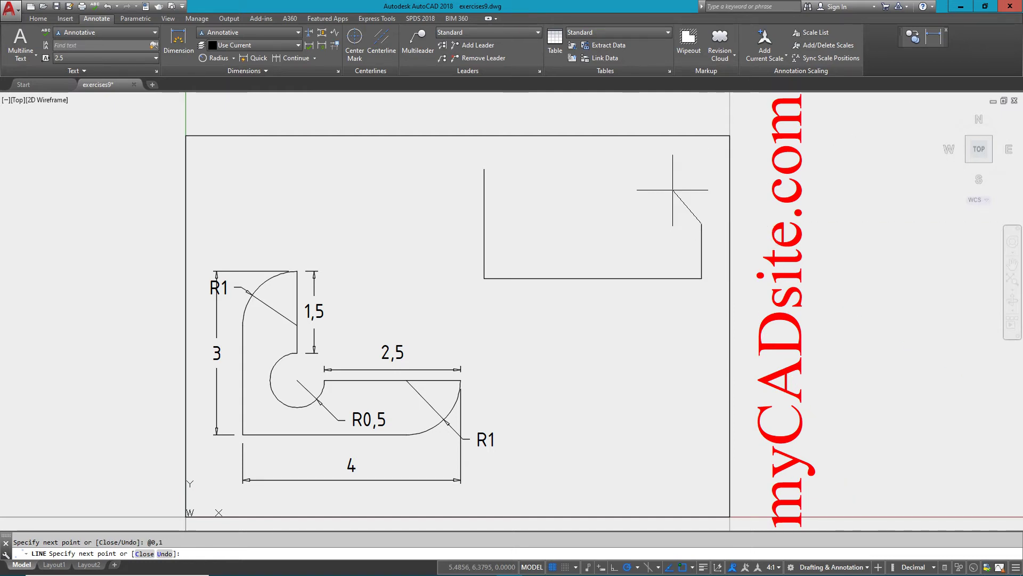
key("Escape")
middle_click_drag(673, 211, 670, 216)
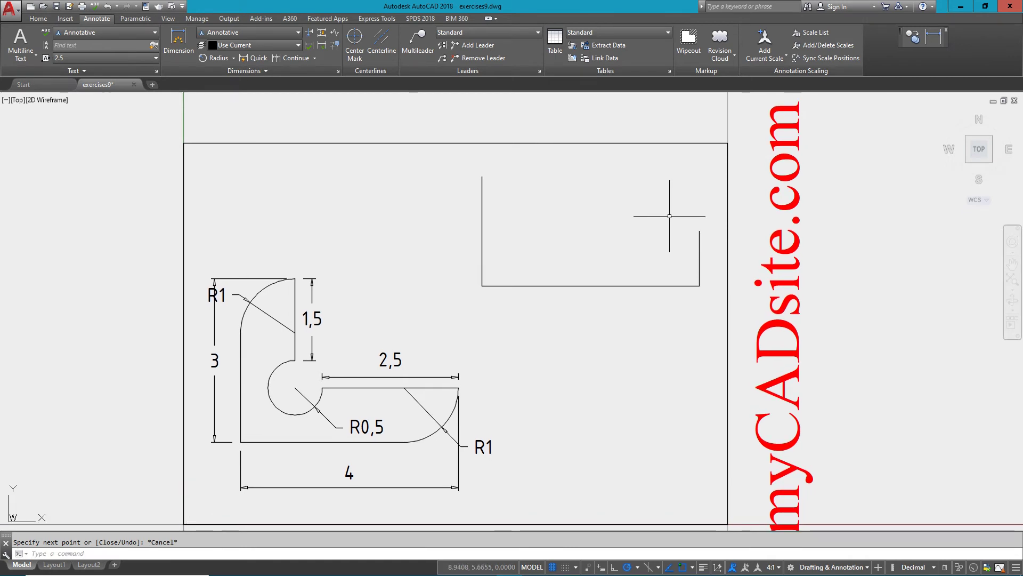
Draw the block's top edge from the left side's top end across to the right.
type("l")
key("Return")
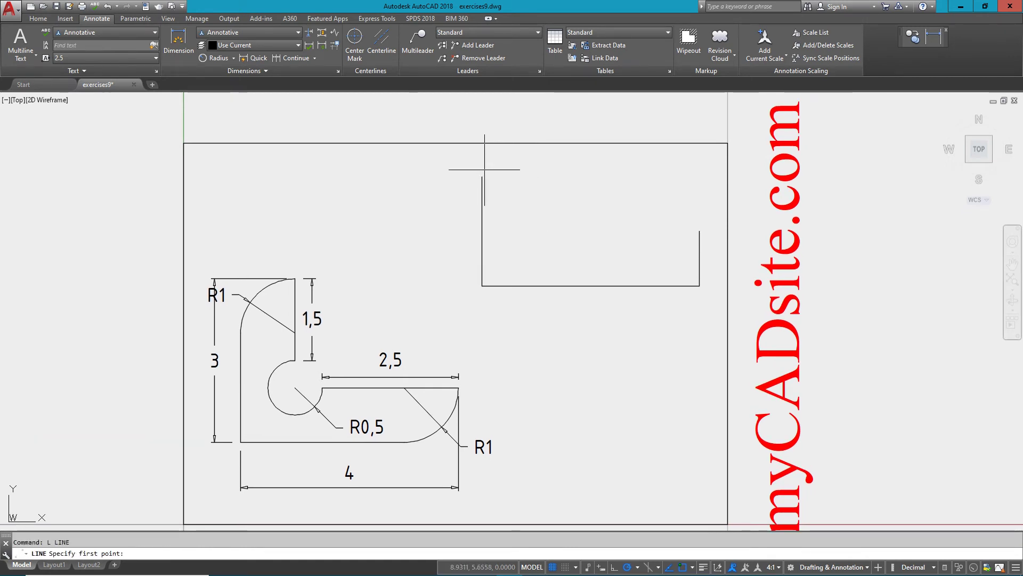
left_click(482, 177)
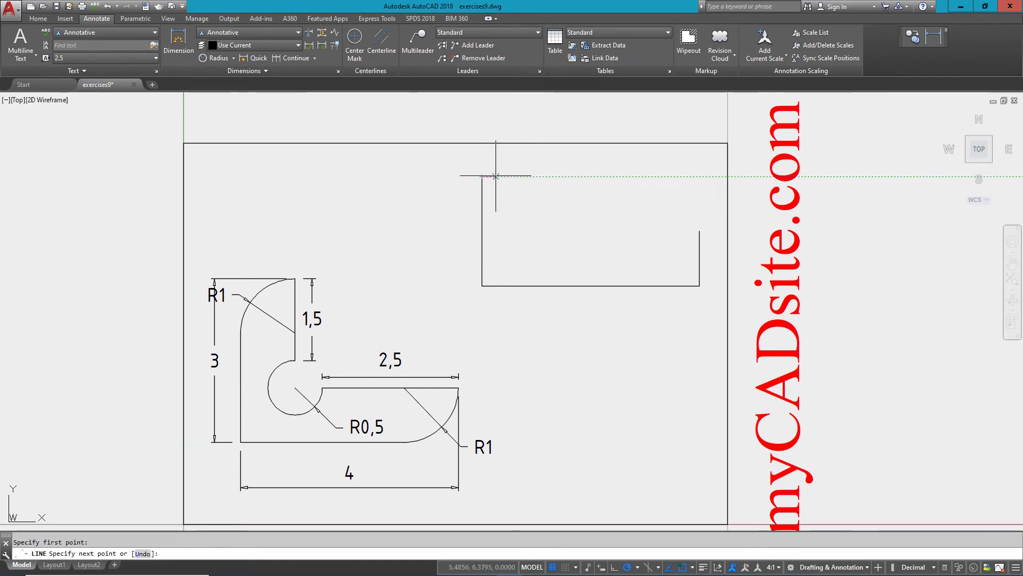
left_click(700, 177)
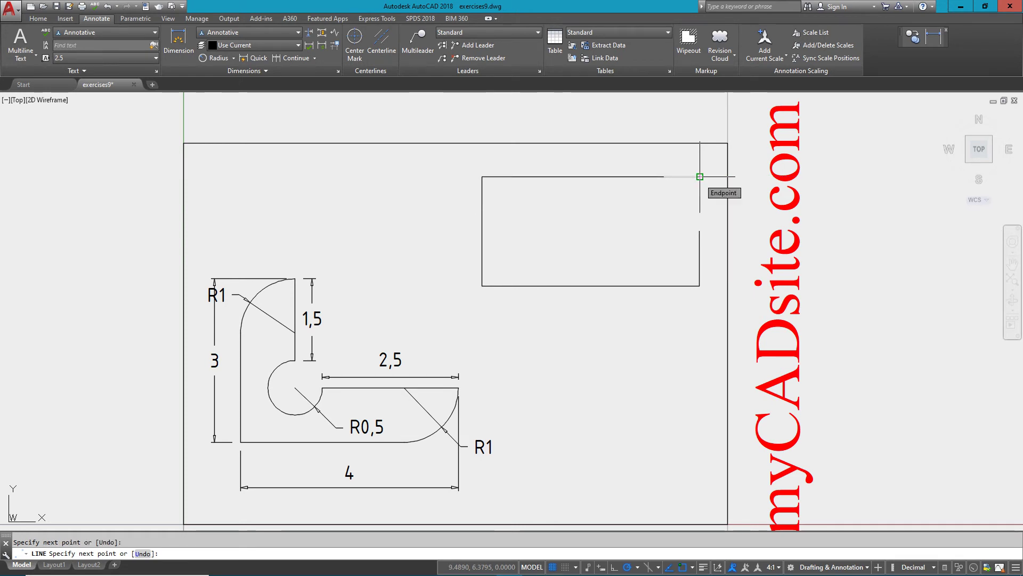
key("Return")
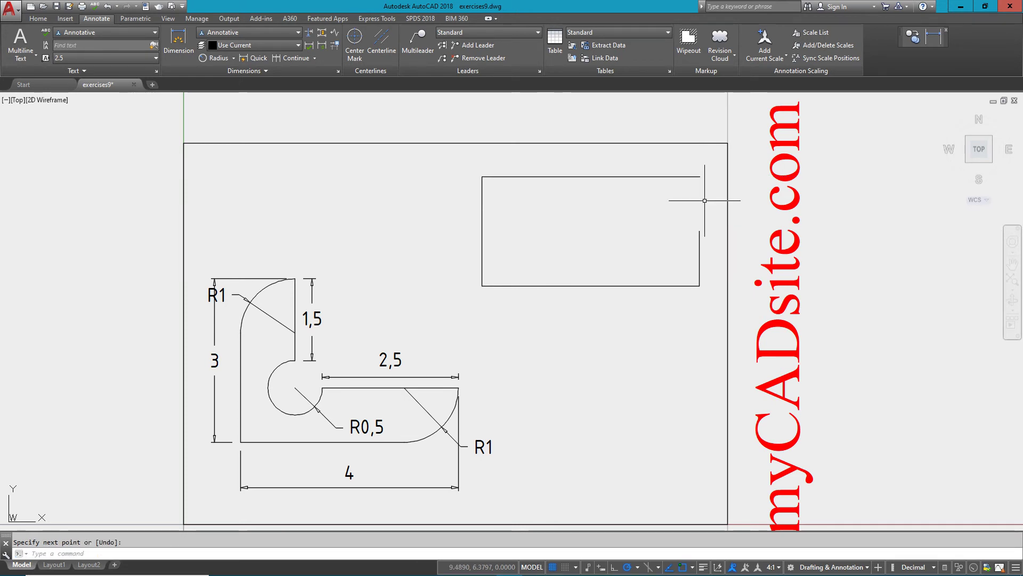
Offset the right vertical line 2 units to the left.
type("o")
key("Return")
type("2")
key("Return")
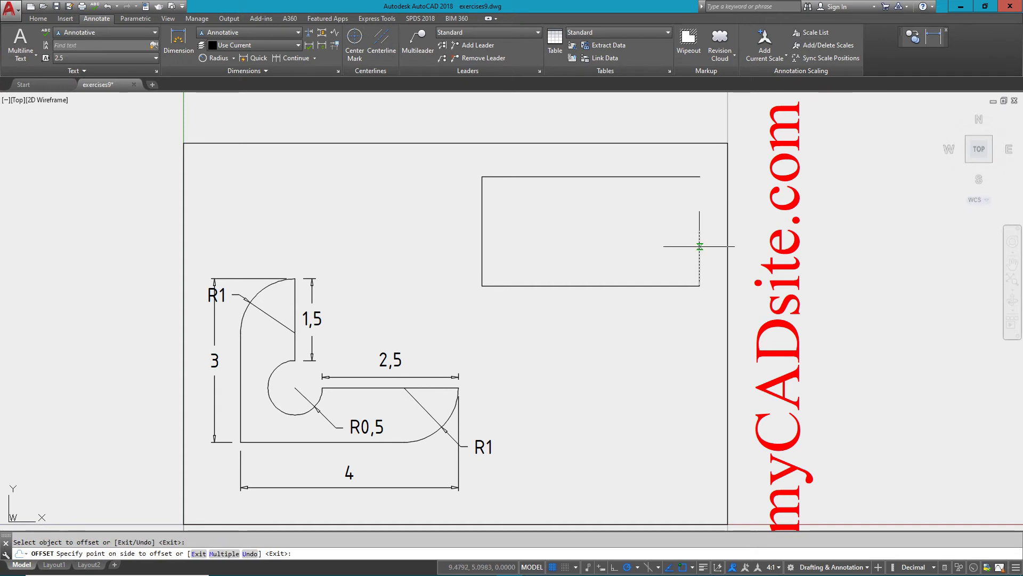
left_click(700, 248)
left_click(620, 259)
key("Return")
Fillet the top line and new inner vertical with radius 0 to close a sharp square.
type("f")
key("Return")
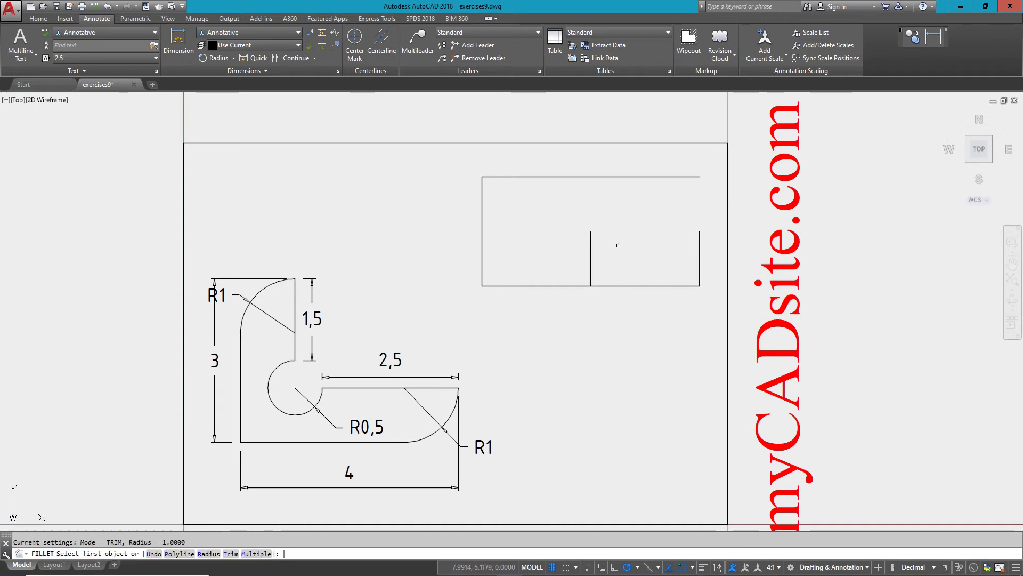
left_click(571, 176)
left_click(590, 239)
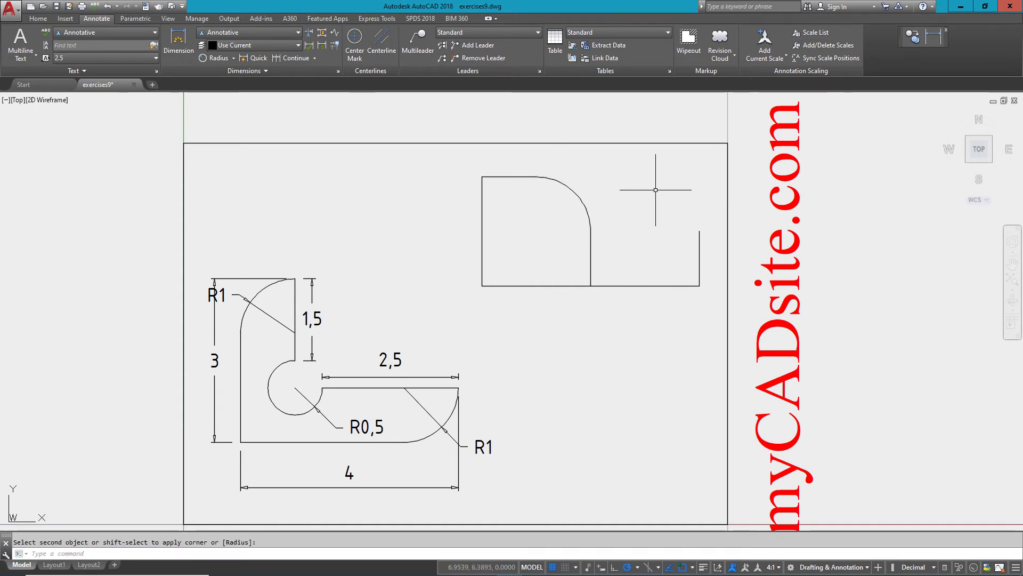
key("ctrl+z")
type("f")
key("Return")
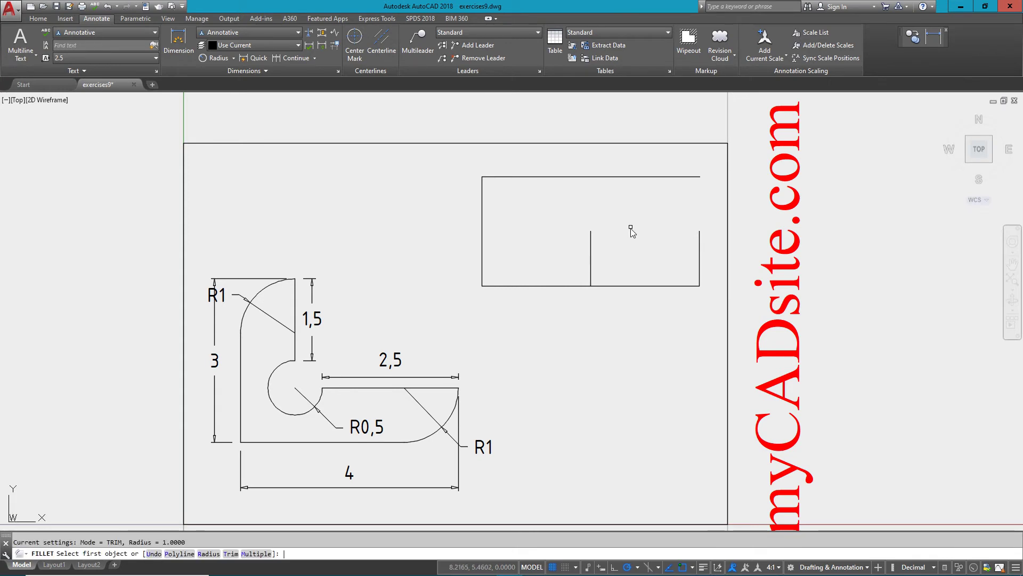
left_click(208, 553)
type("0")
key("Return")
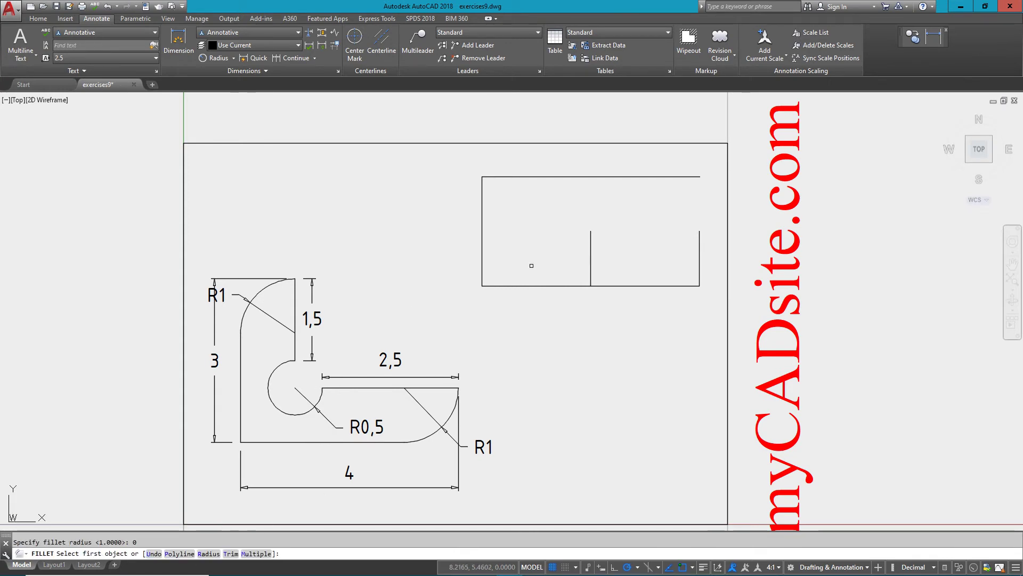
left_click(560, 177)
left_click(590, 248)
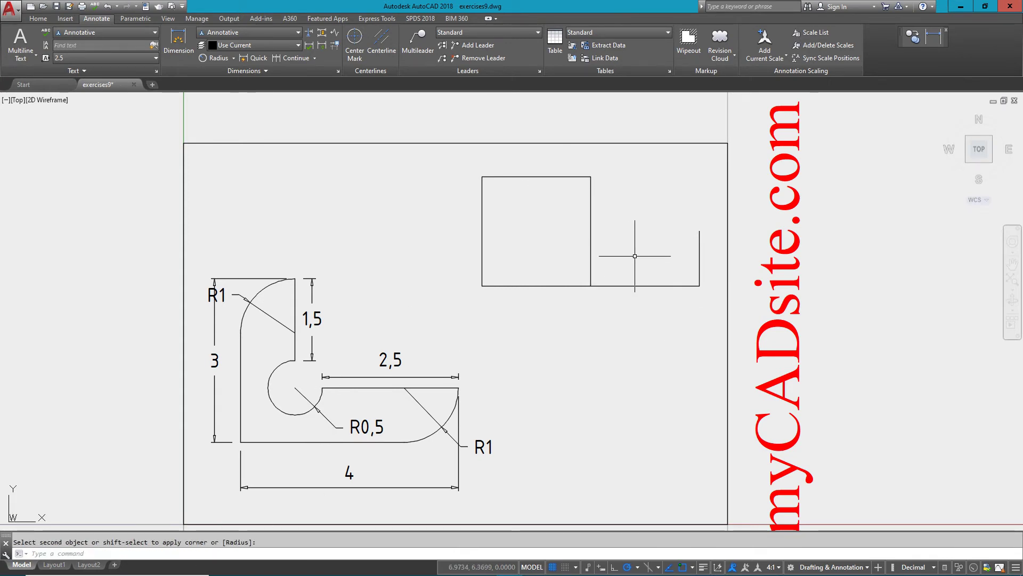
Draw a slanted edge from the square's top-right corner to the right side's top.
type("l")
key("Return")
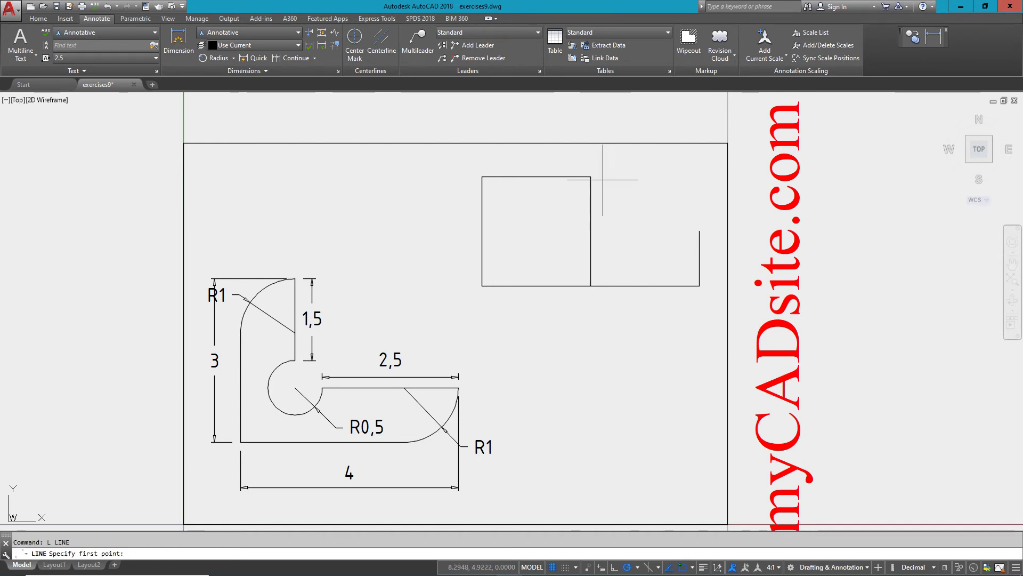
left_click(590, 176)
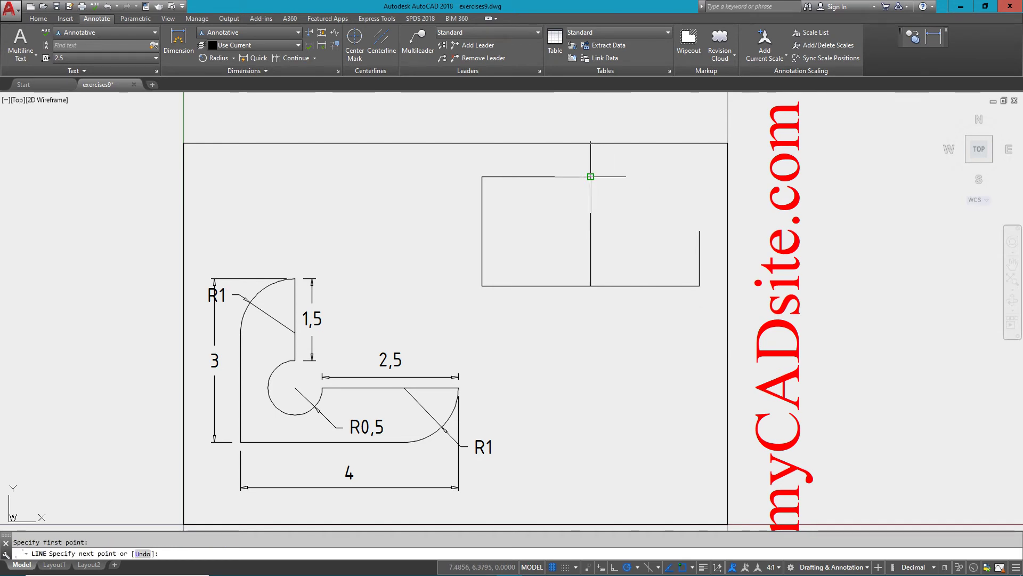
left_click(700, 230)
Erase the square's inner vertical divider line.
key("Escape")
left_click(613, 229)
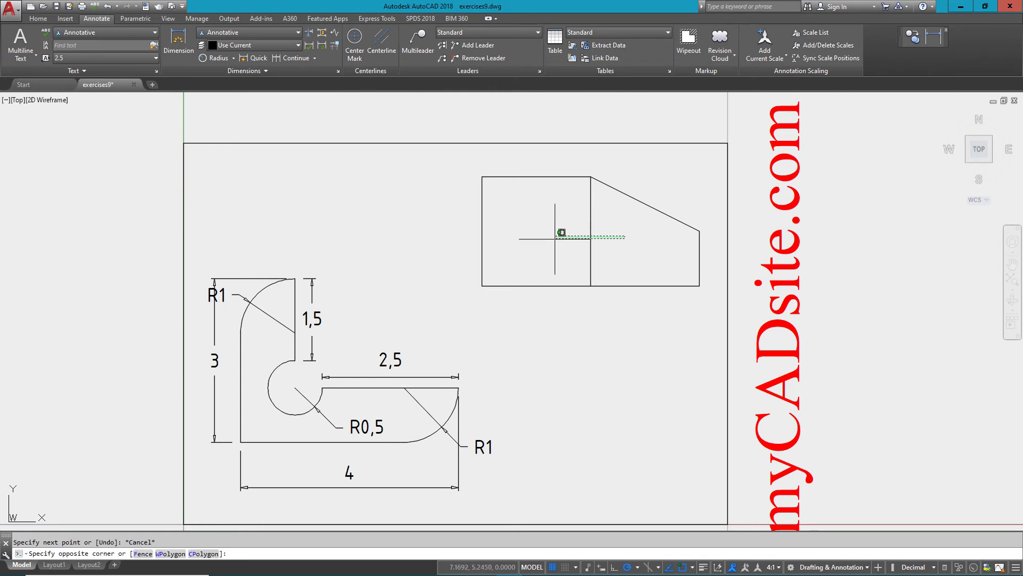
left_click(549, 237)
type("e")
key("Return")
left_click(551, 221)
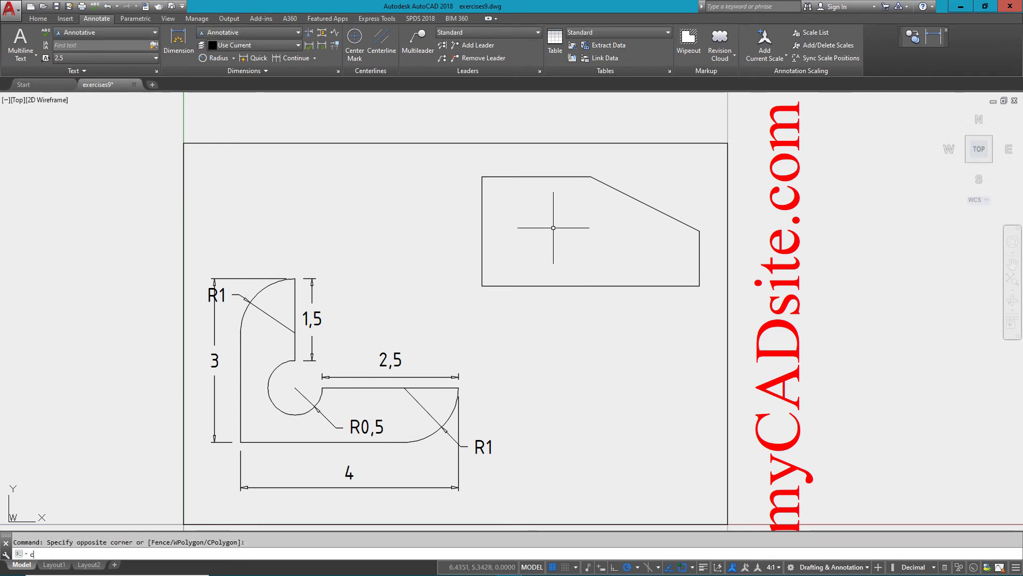
Draw a radius-1 circle centred on the block's top-left corner.
type("c")
key("Return")
left_click(482, 177)
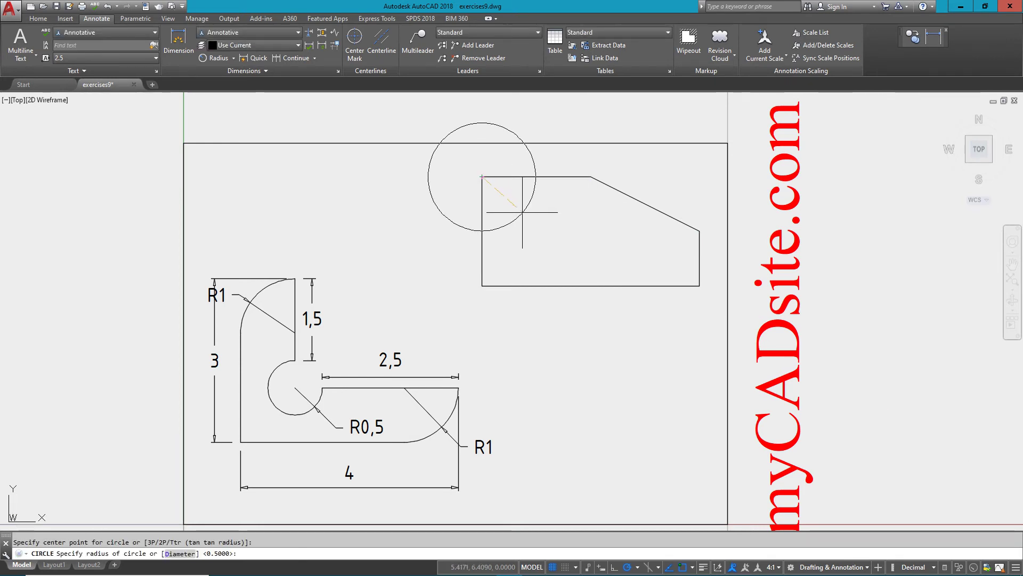
type("1")
key("Return")
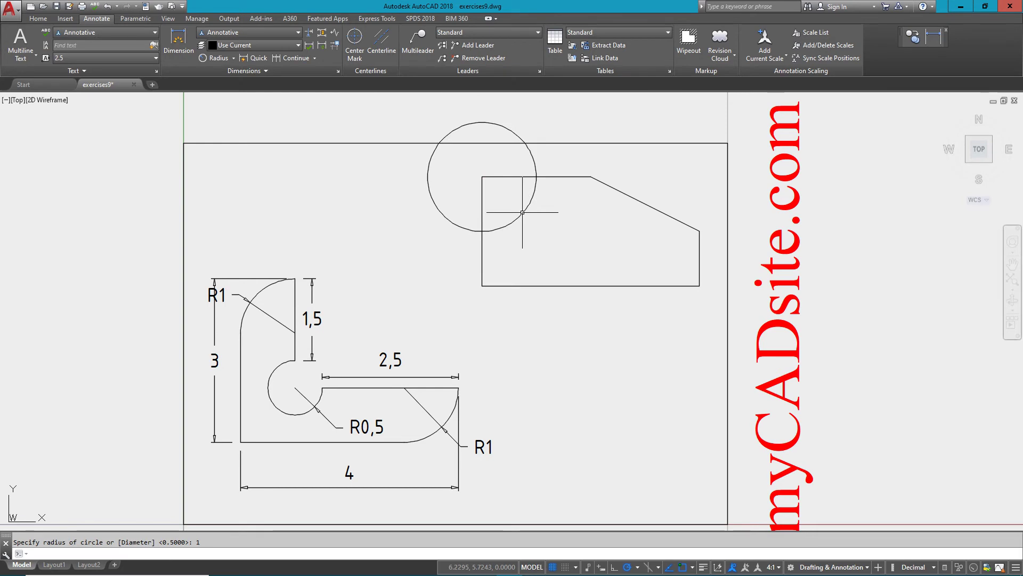
Trim the circle and corner lines into a concave arc at the top-left corner.
type("tr")
key("Return")
left_click(549, 154)
left_click(391, 237)
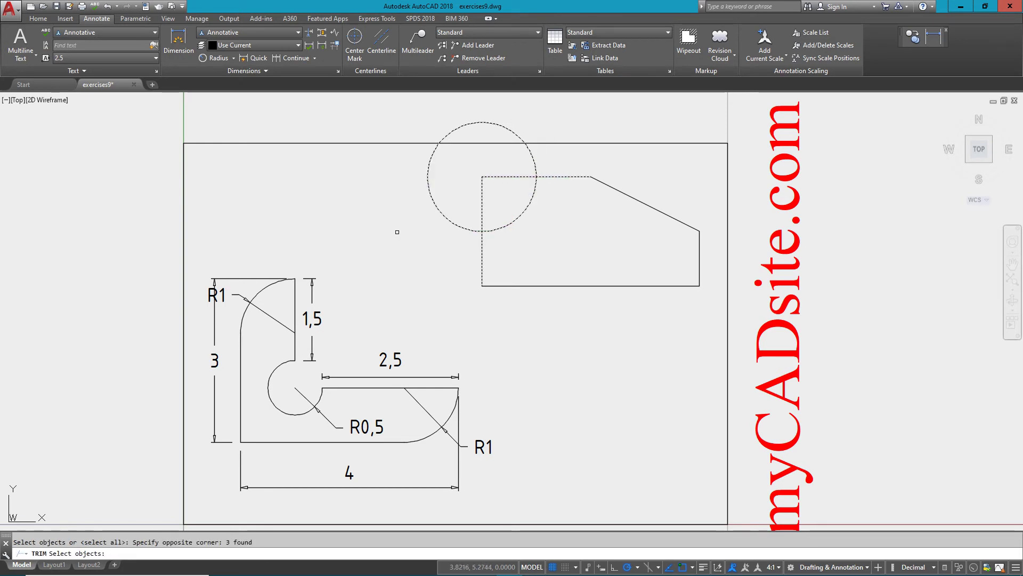
key("Return")
left_click(479, 156)
left_click(389, 187)
left_click(512, 165)
left_click(430, 205)
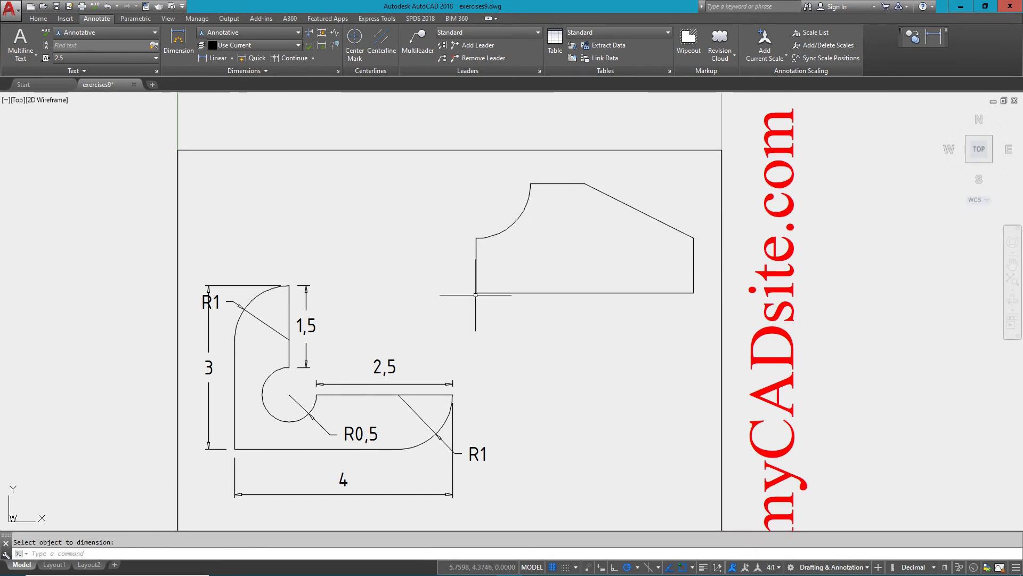
Add linear dimensions for the block's 4 width and the 1 right-side height.
left_click(476, 293)
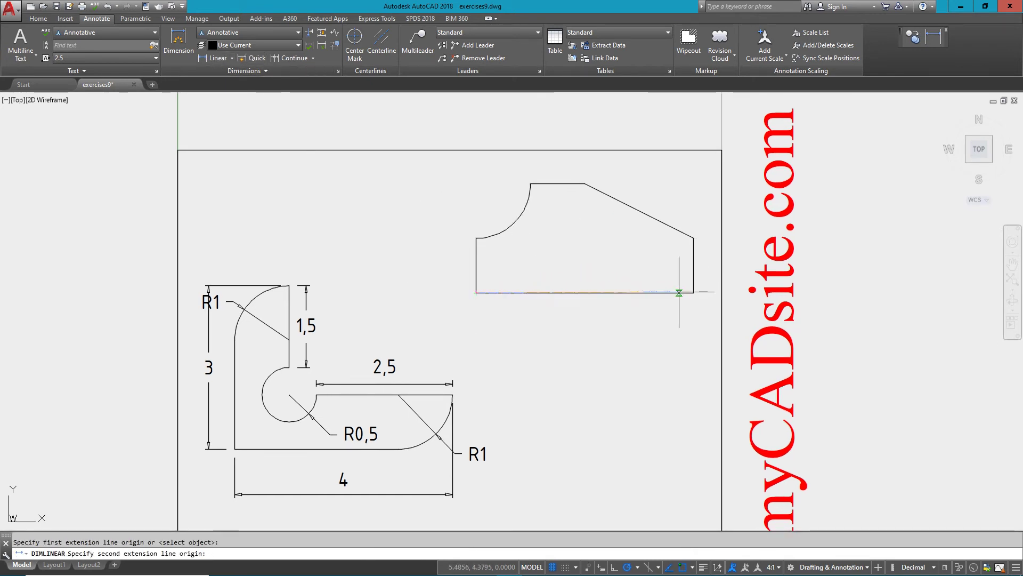
left_click(694, 292)
left_click(679, 331)
key("Return")
left_click(693, 292)
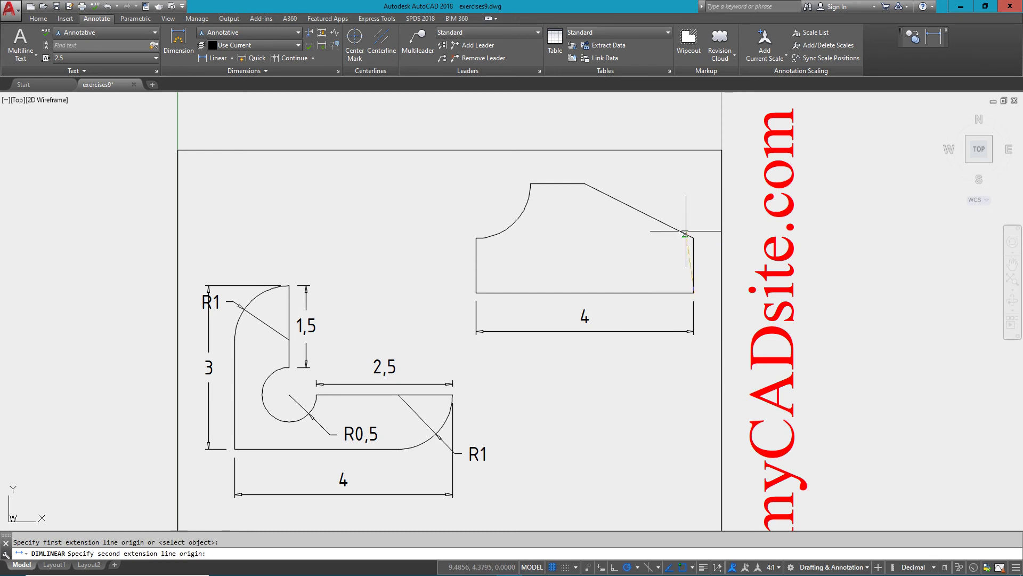
left_click(693, 238)
left_click(707, 265)
Dimension the left side's height of 1 from the bottom corner up to the arc.
key("Return")
left_click(693, 238)
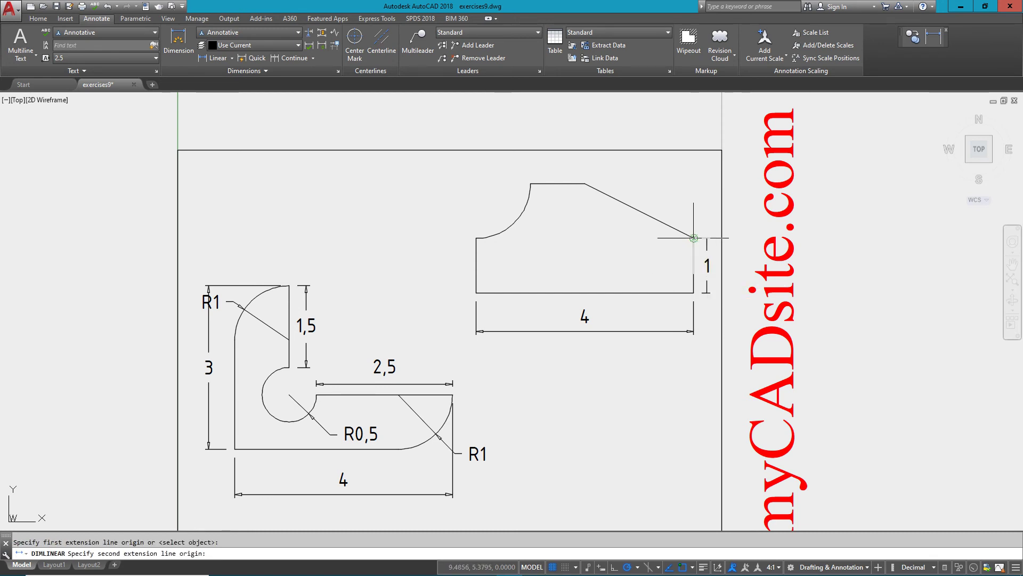
key("Escape")
key("Return")
left_click(476, 292)
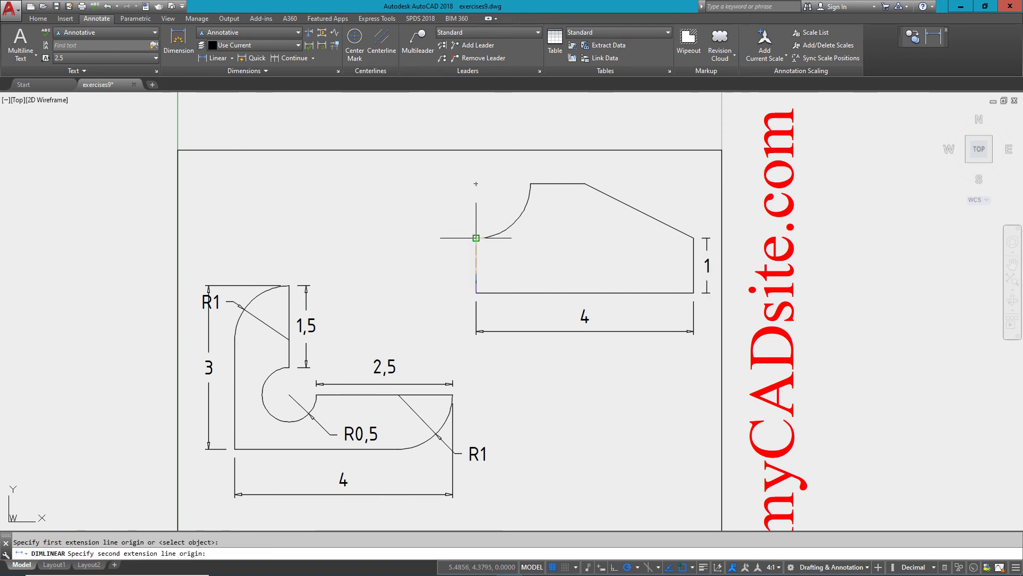
left_click(476, 238)
left_click(462, 249)
Add the 1 linear dimension above the block's top edge.
key("Return")
left_click(530, 184)
left_click(584, 184)
left_click(618, 172)
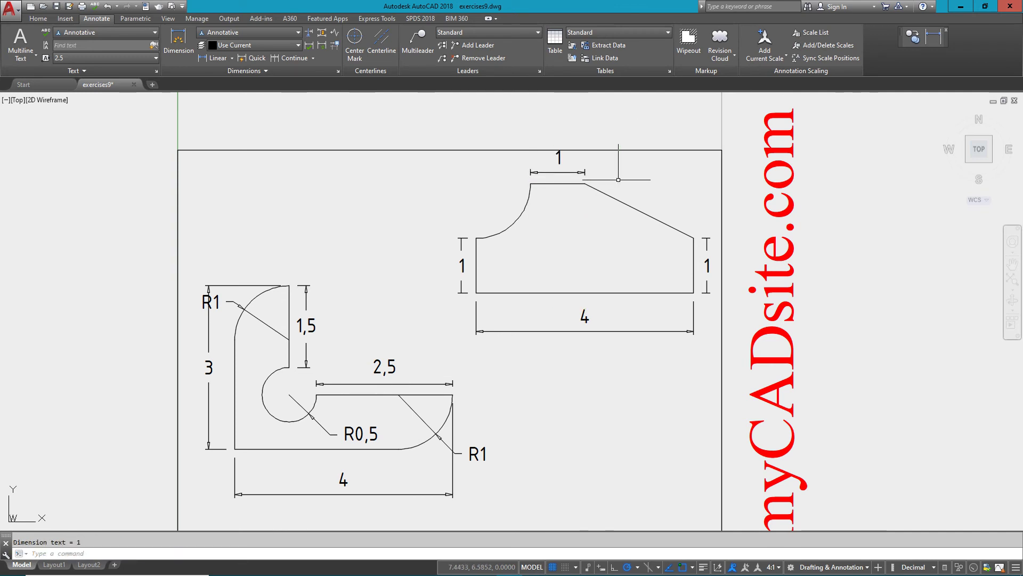
middle_click_drag(629, 182, 628, 187)
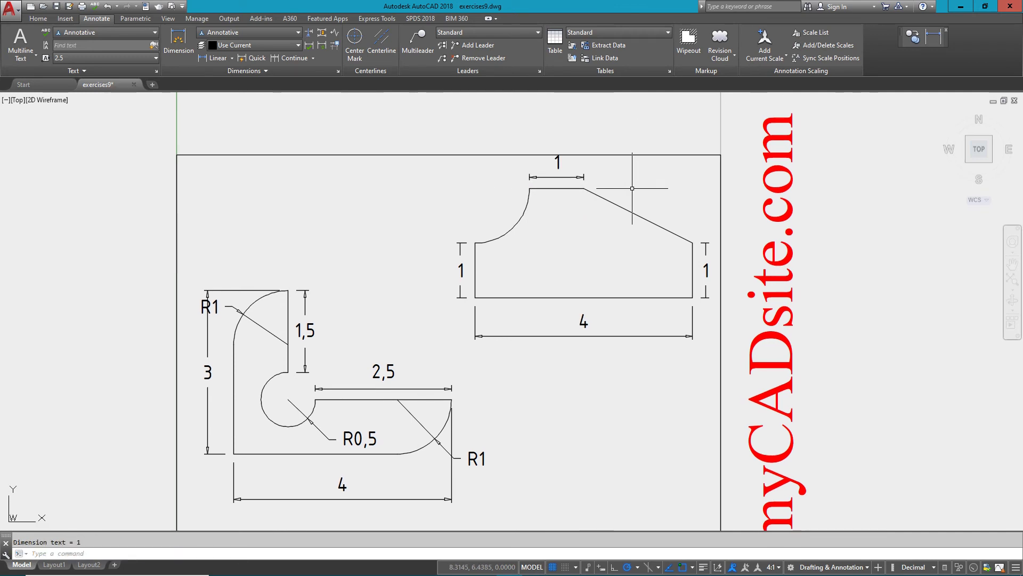
Dimension the slanted edge with an aligned 2,236 dimension.
left_click(232, 58)
left_click(228, 96)
left_click(584, 188)
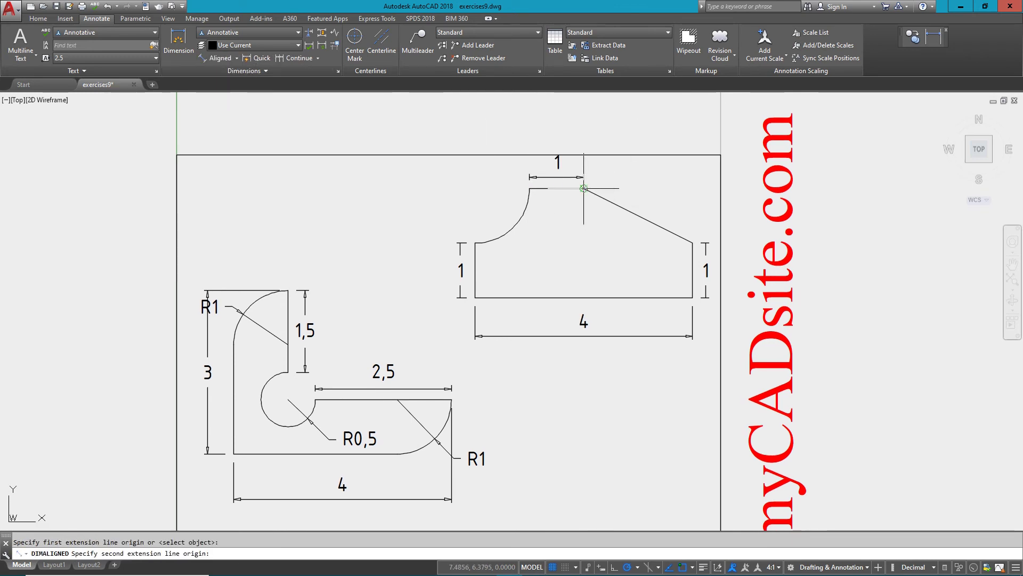
left_click(692, 243)
left_click(690, 217)
key("Return")
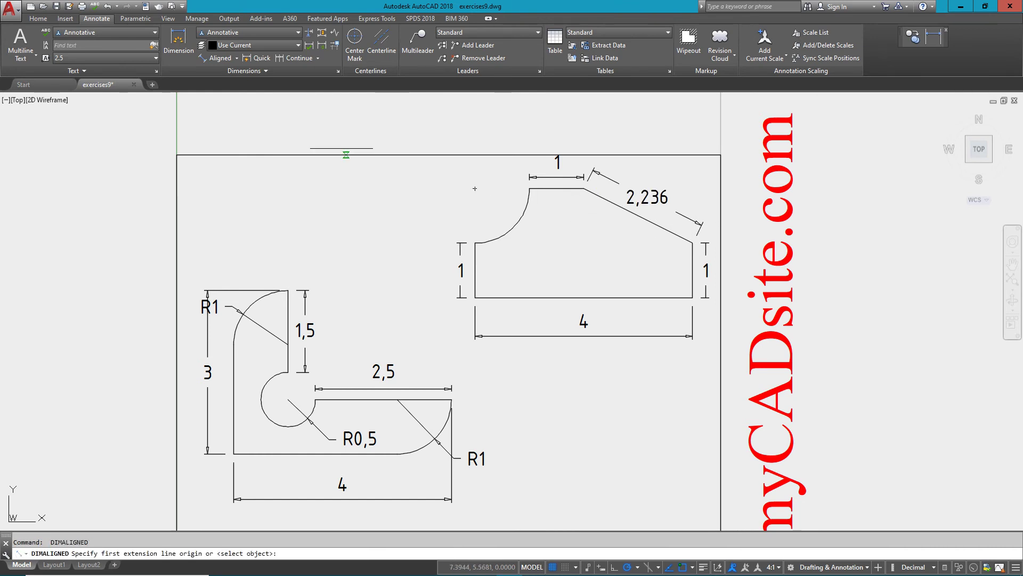
Add an R1 radius dimension to the concave arc.
left_click(237, 58)
left_click(237, 58)
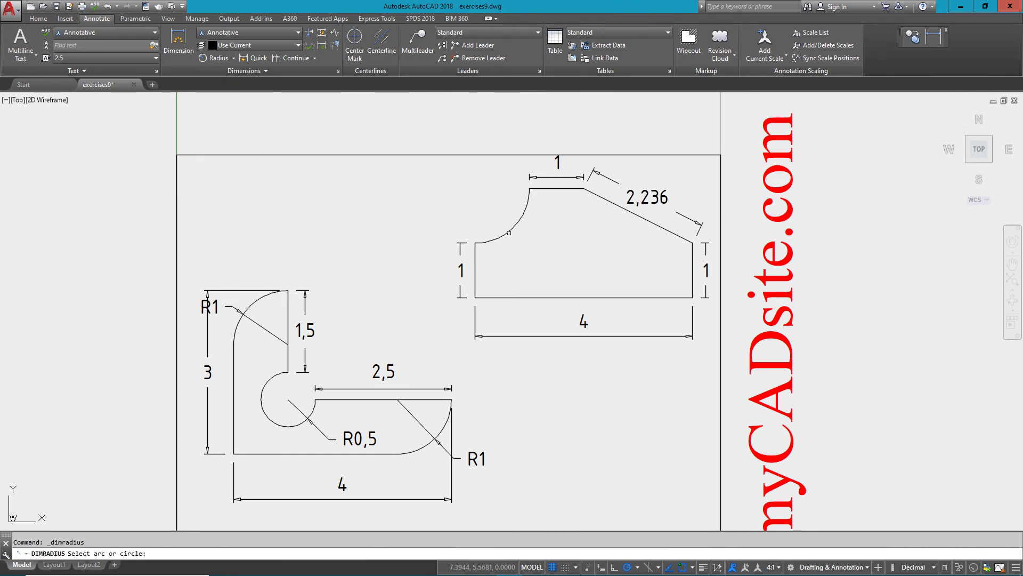
left_click(513, 228)
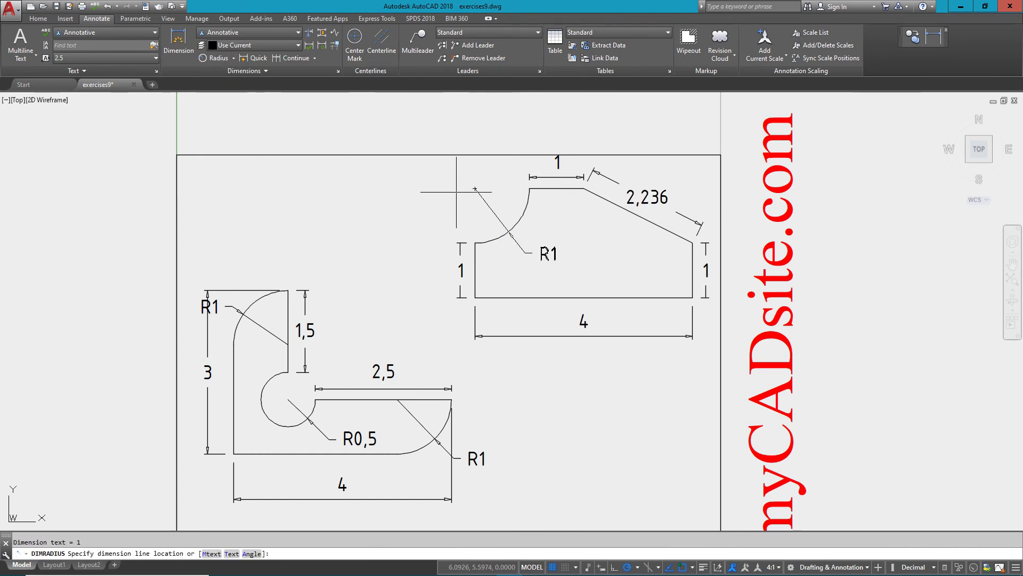
left_click(606, 216)
key("Return")
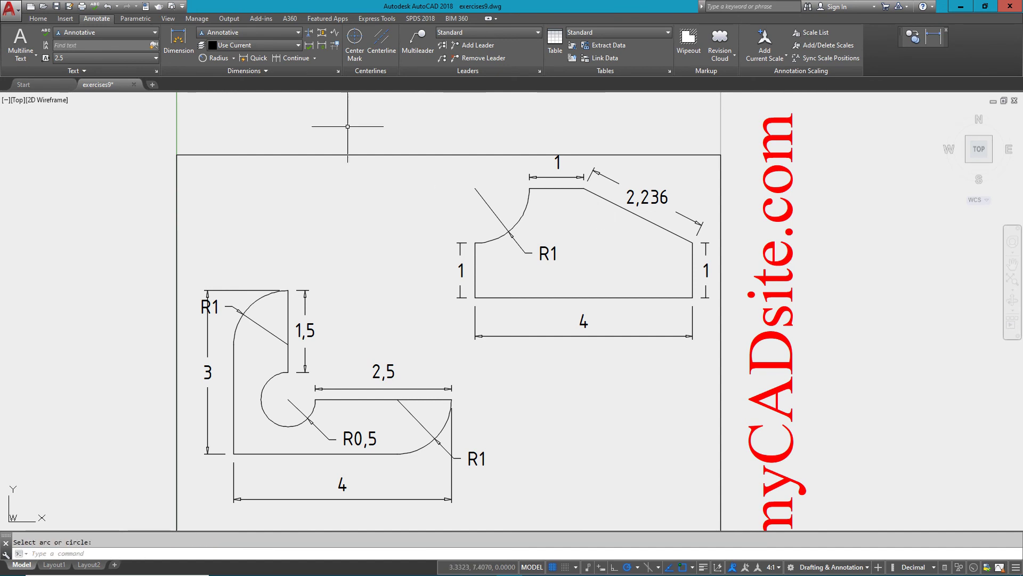
Add the overall height 2 linear dimension on the left side.
left_click(233, 57)
left_click(216, 80)
left_click(529, 188)
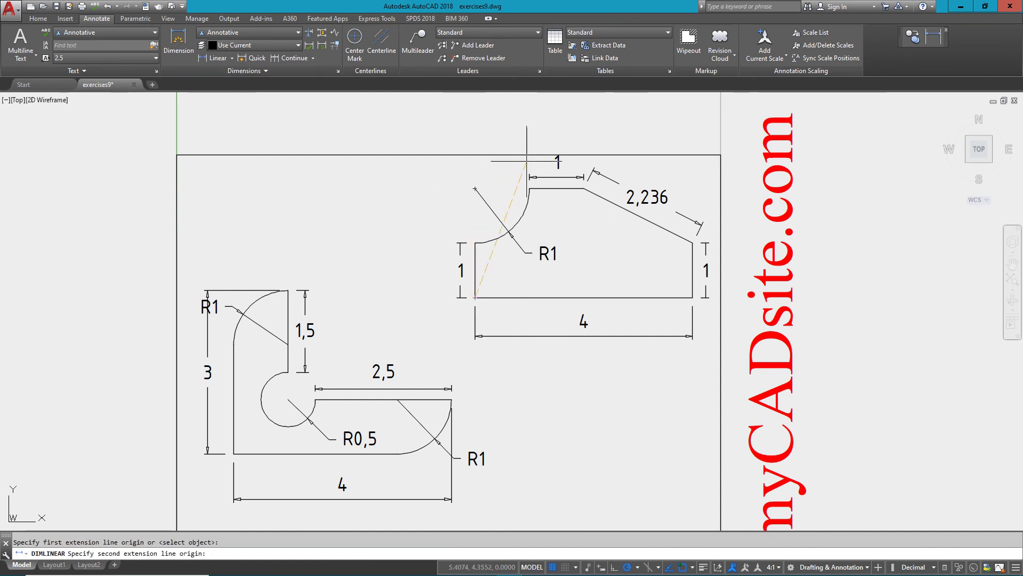
left_click(475, 188)
left_click(443, 224)
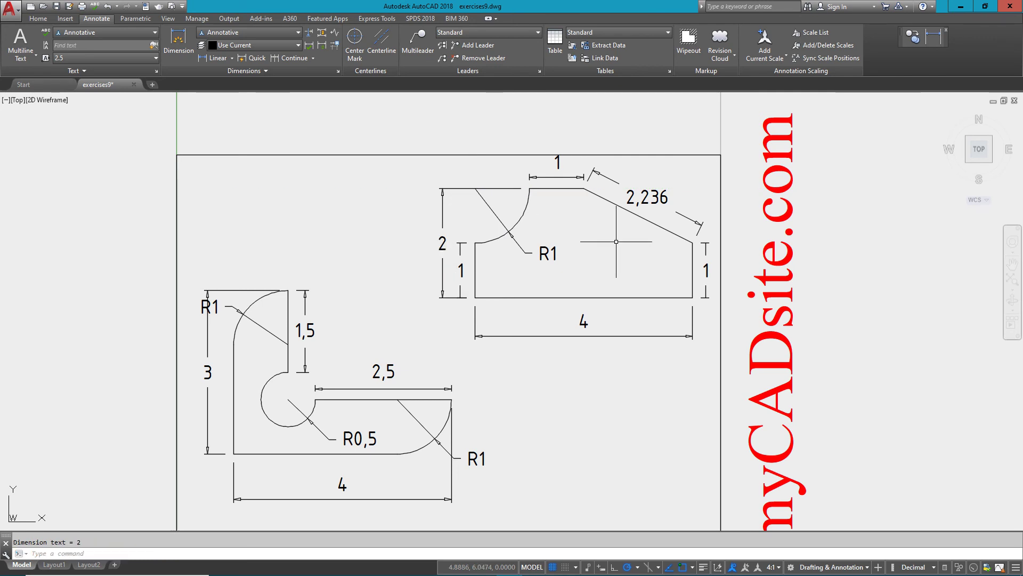